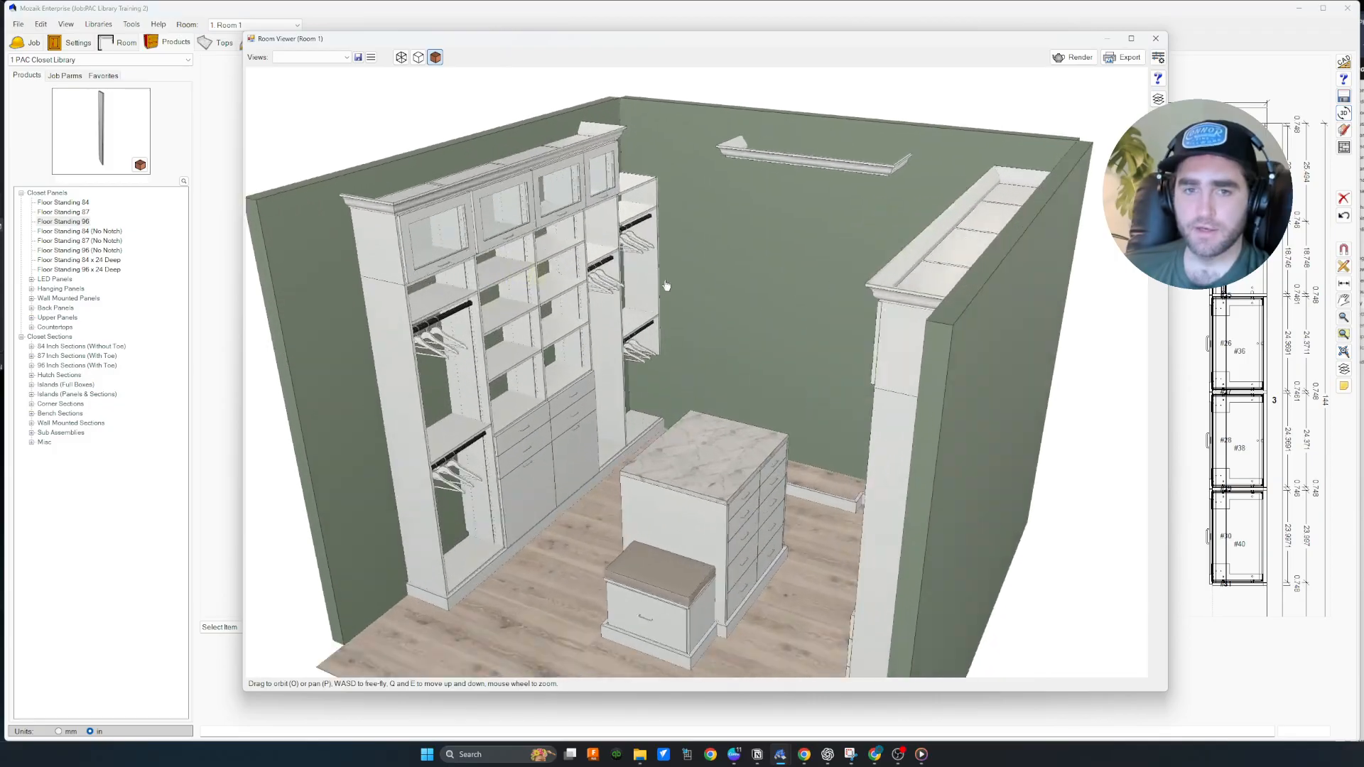
# Hide the Molding layer in the 3D room view and inspect the closet run that ends at the back corner.
pyautogui.moveTo(722, 308); pyautogui.dragTo(619, 345)
pyautogui.scroll(-3, 599, 304)
pyautogui.click(1157, 99)
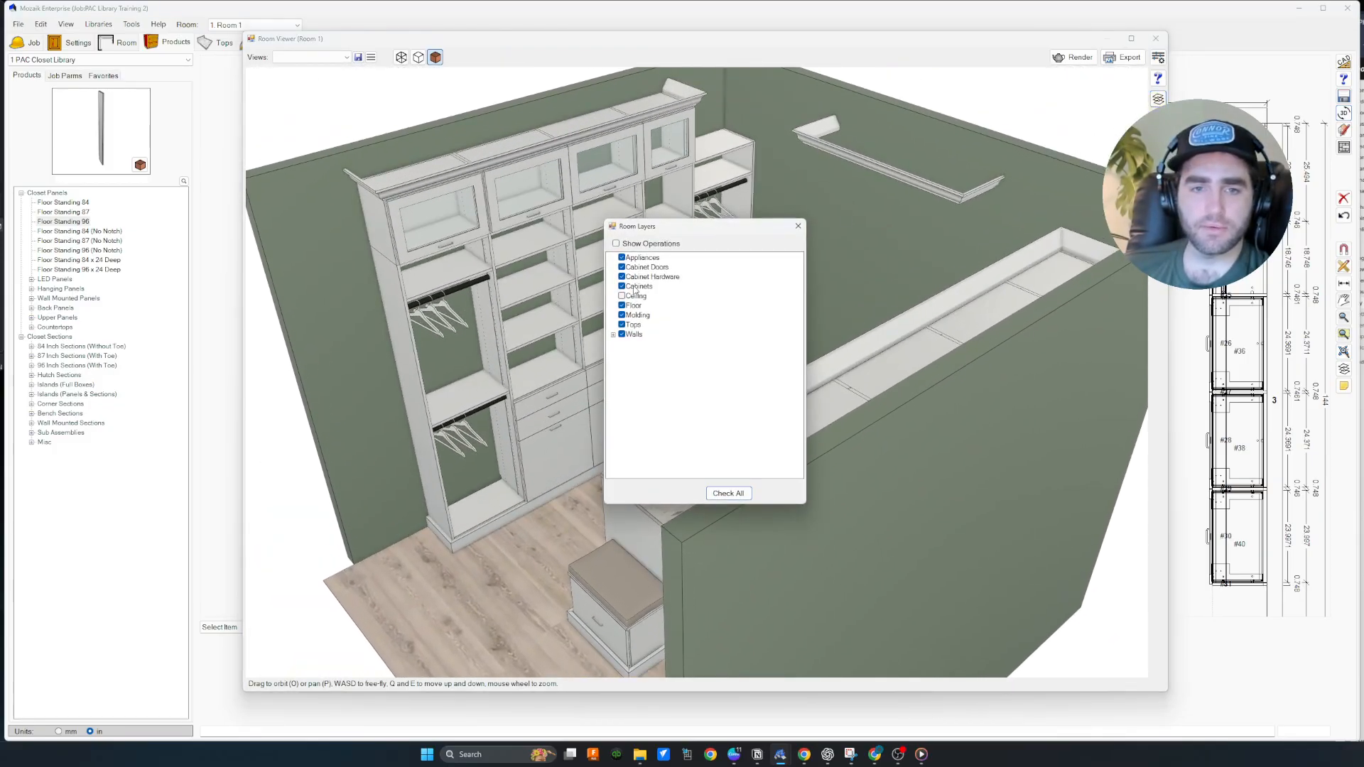
pyautogui.click(623, 316)
pyautogui.click(801, 224)
pyautogui.scroll(-5, 781, 234)
pyautogui.scroll(6, 788, 213)
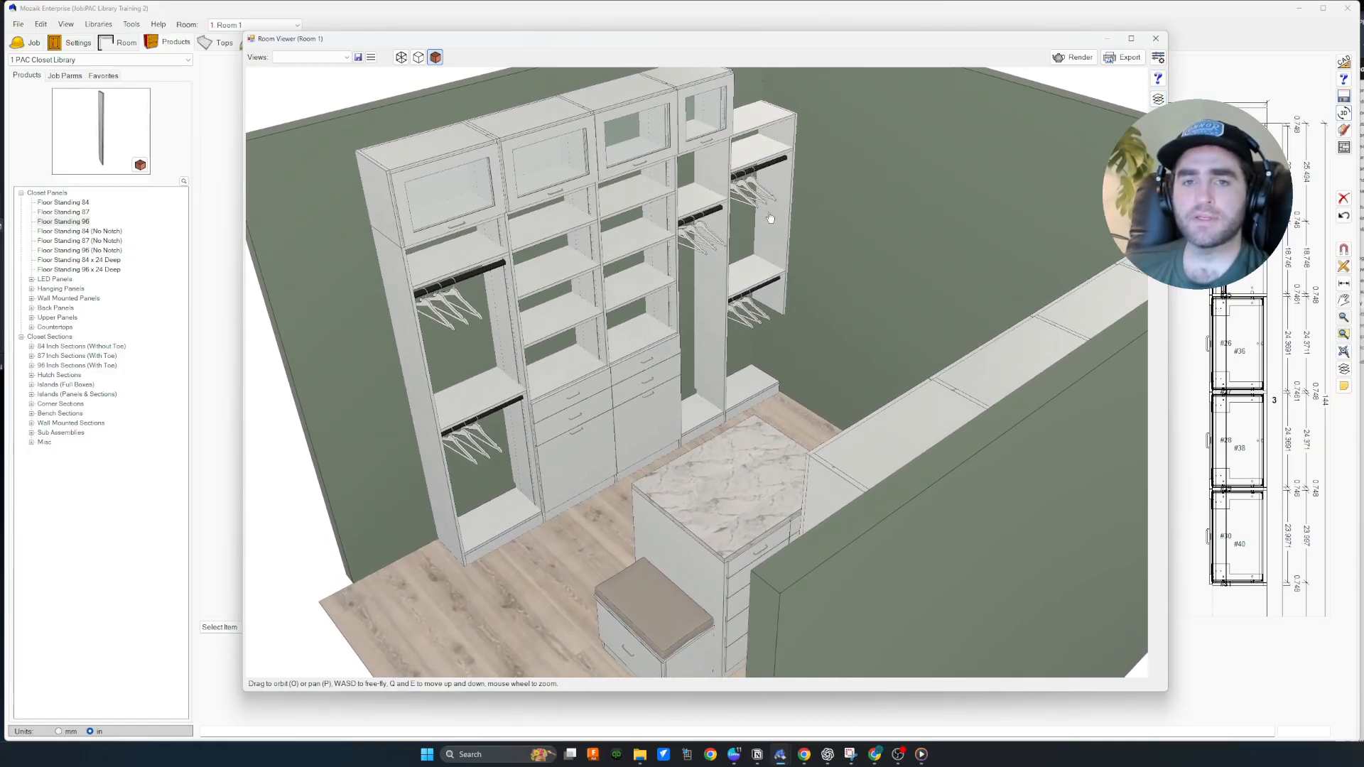
pyautogui.moveTo(791, 204); pyautogui.dragTo(797, 294)
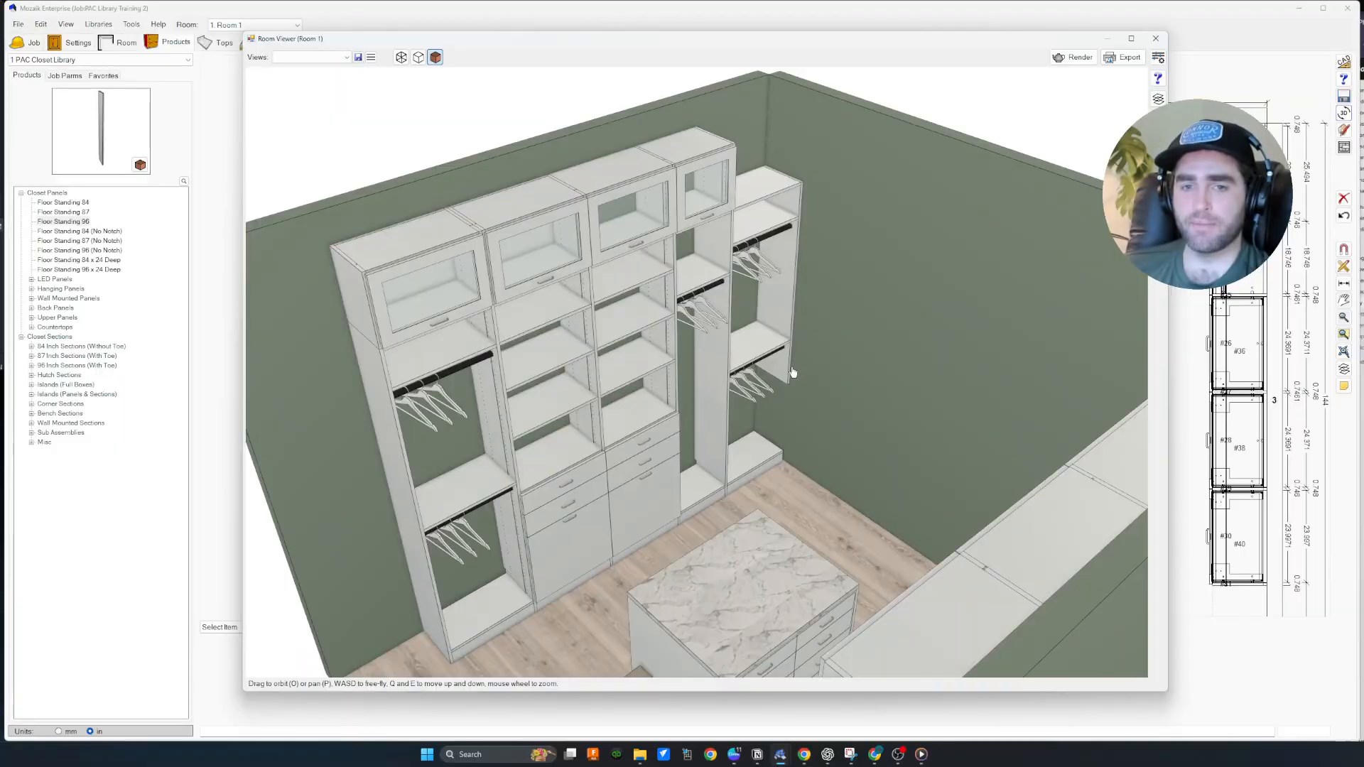
pyautogui.click(1156, 39)
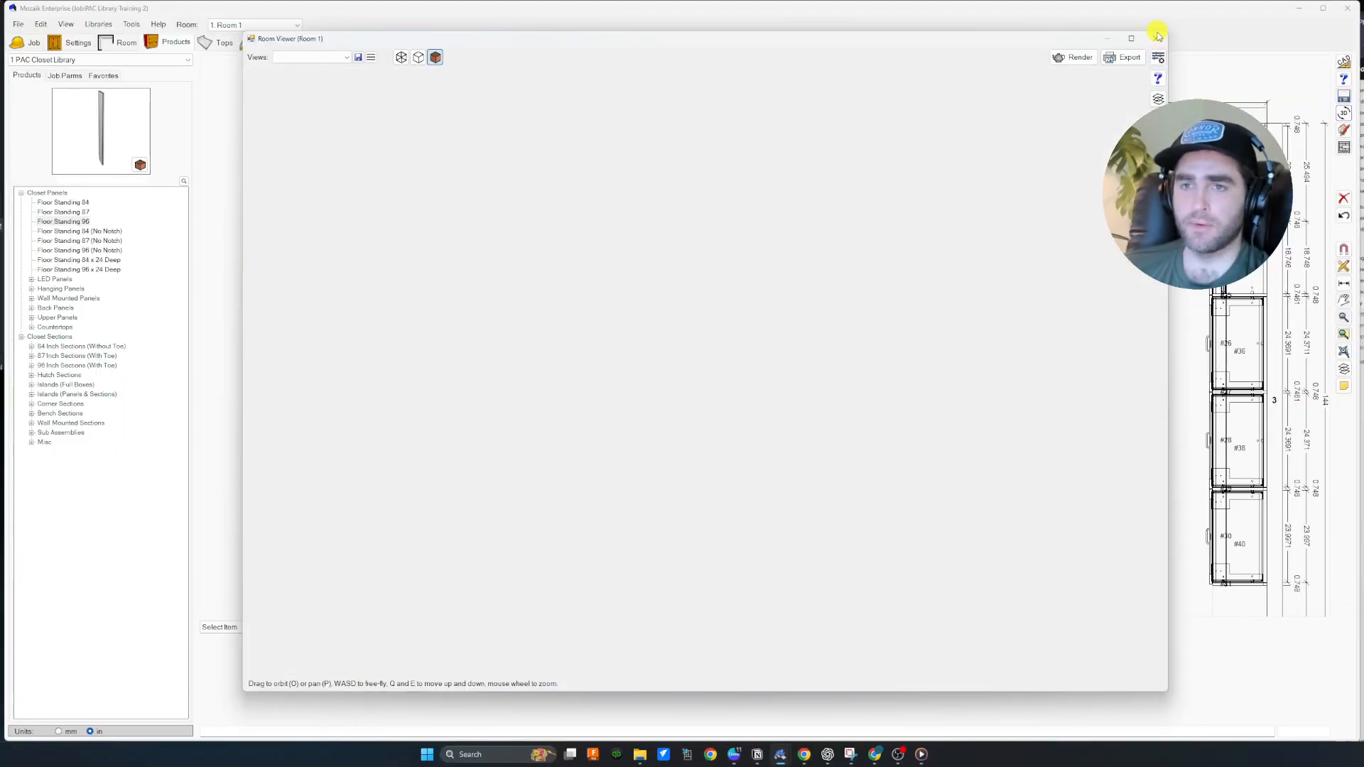
# Exclude the Bottom and Front Toe from the parts to build of the corner 96 Double Hang section on wall 1.
pyautogui.doubleClick(747, 173)
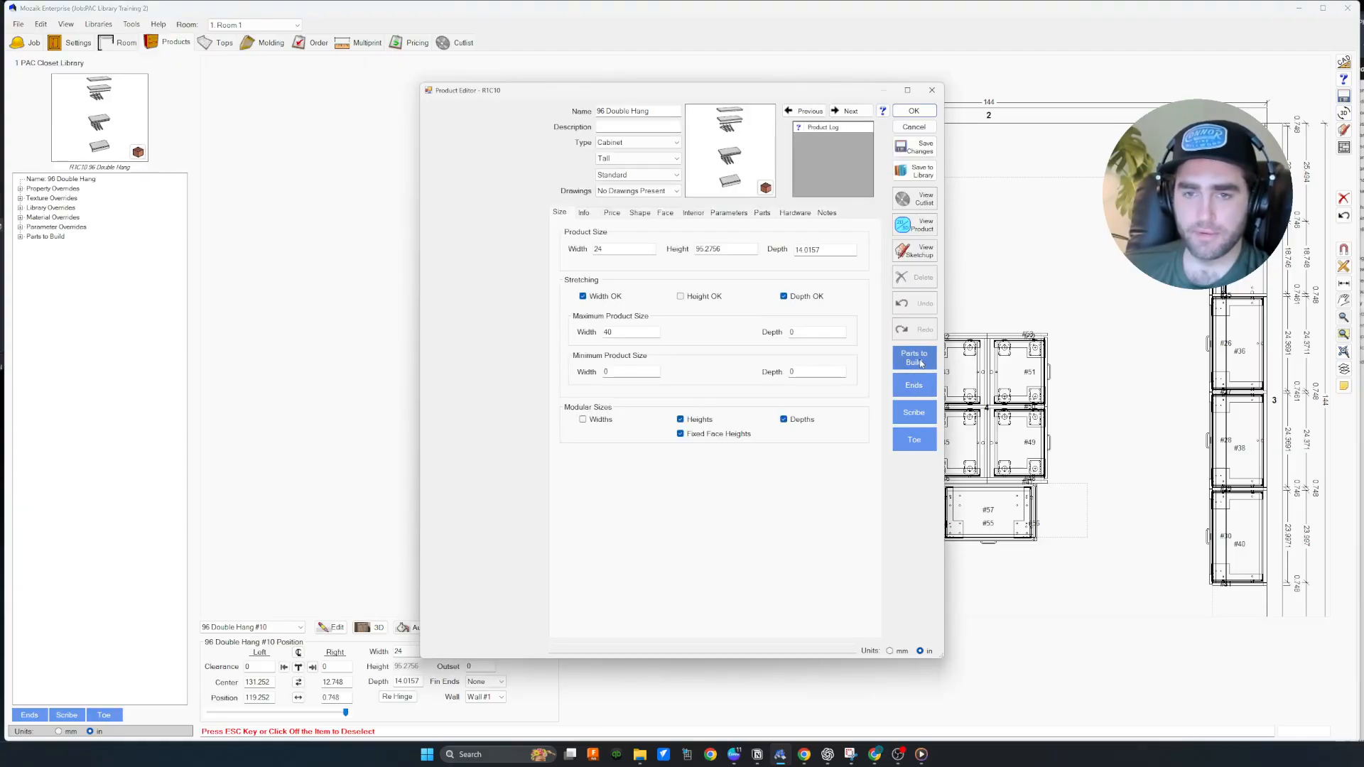
pyautogui.click(916, 363)
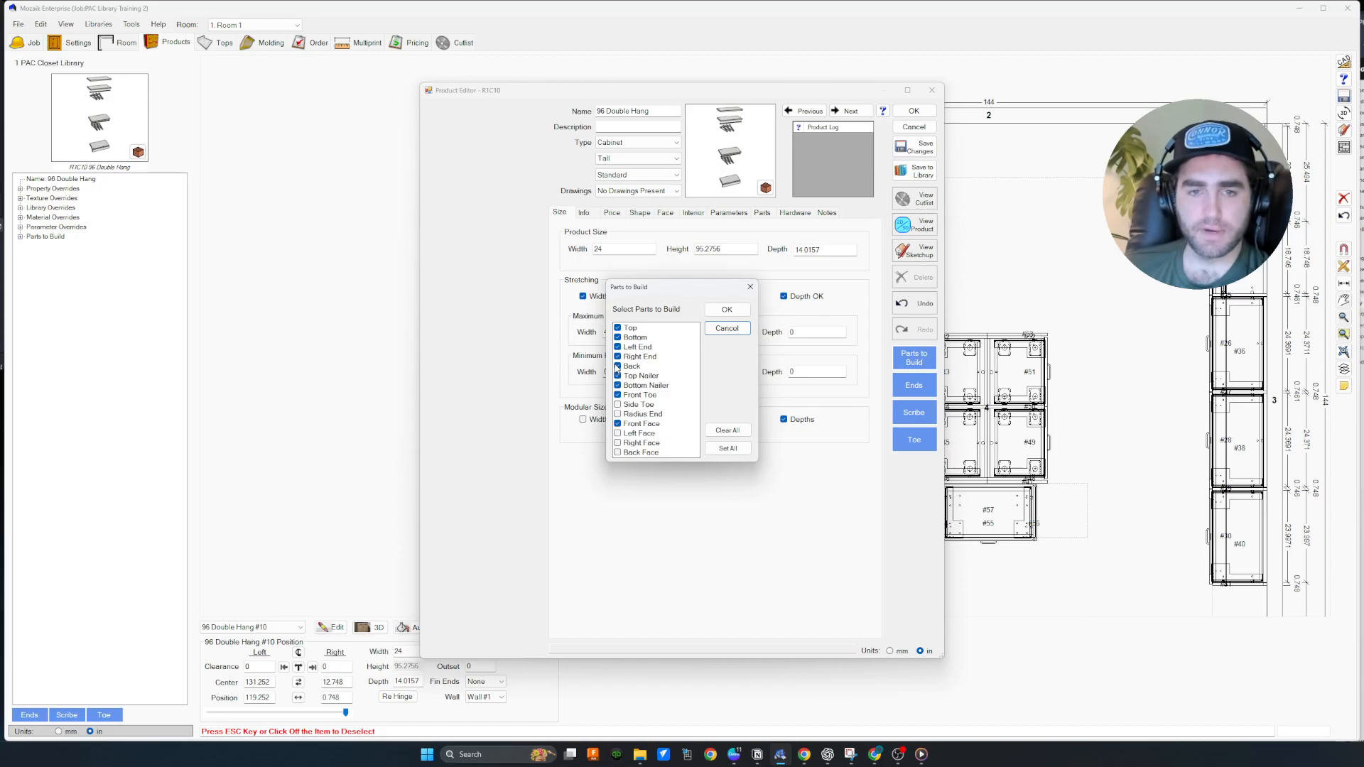
pyautogui.click(618, 338)
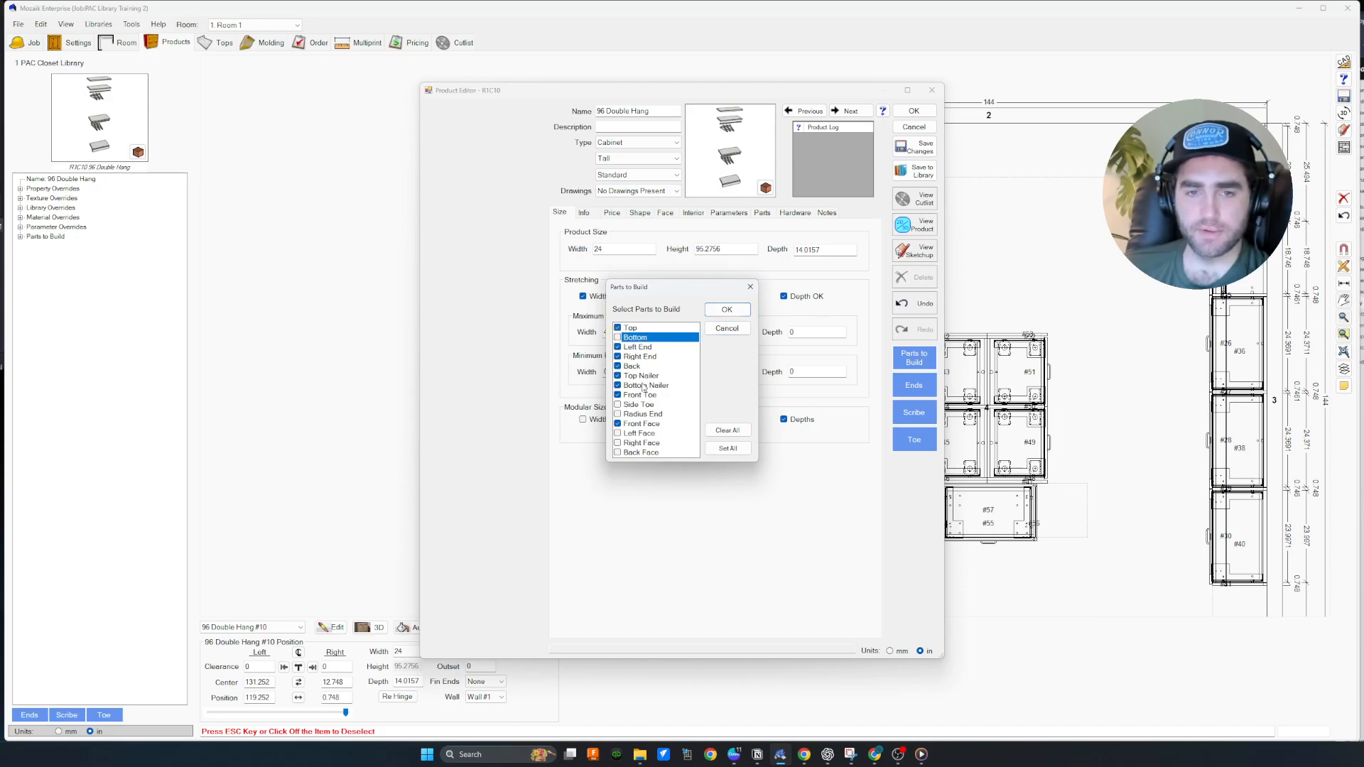
pyautogui.click(617, 395)
pyautogui.click(727, 310)
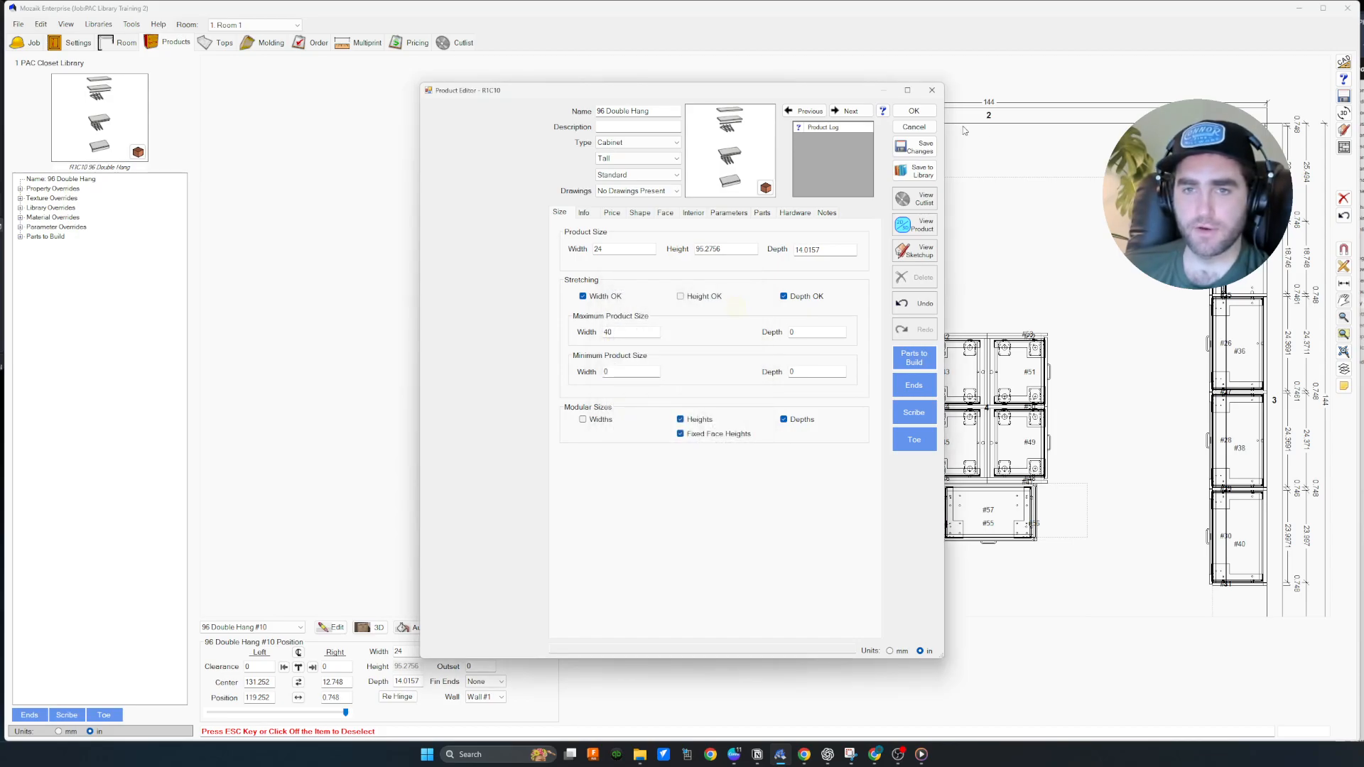
pyautogui.click(916, 111)
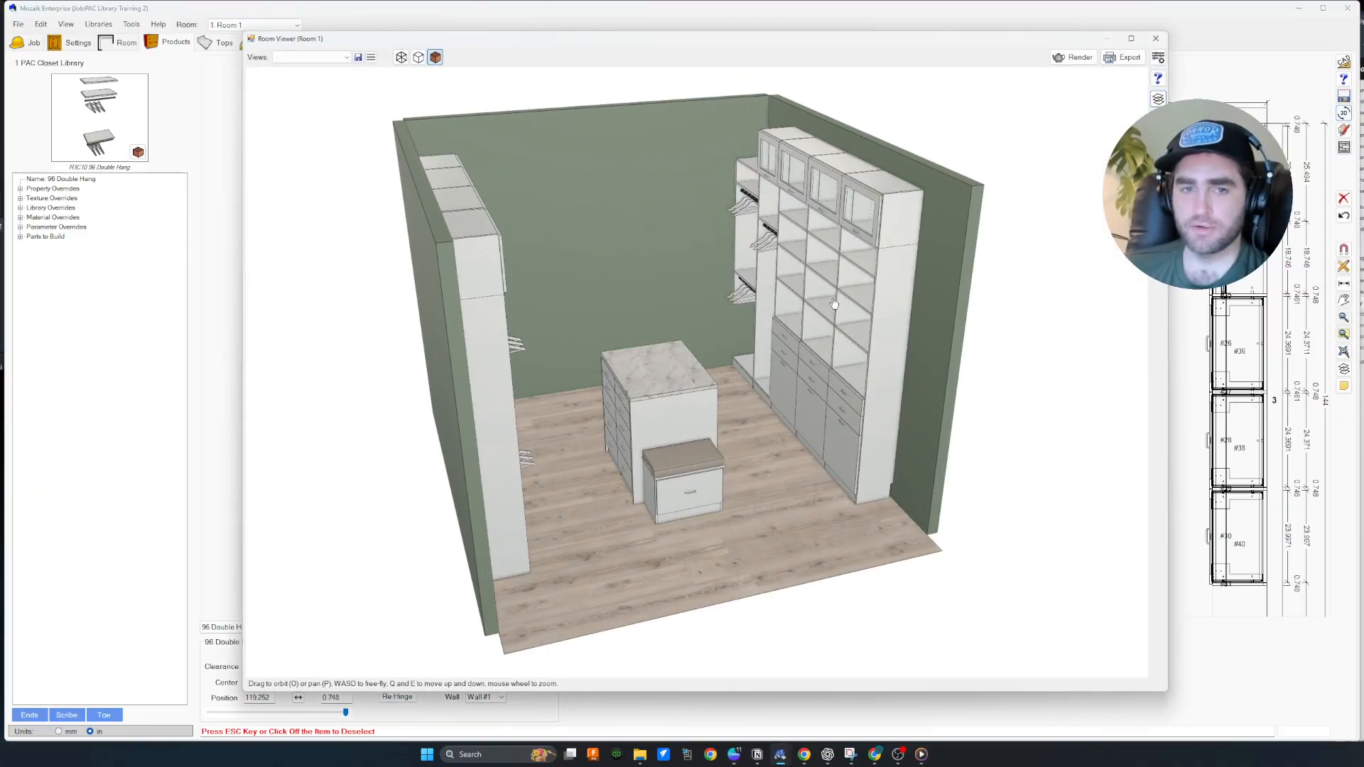
# Examine the corner double hang section and its hanging end panel in the 3D room view.
pyautogui.moveTo(937, 317); pyautogui.dragTo(708, 379)
pyautogui.scroll(4, 737, 350)
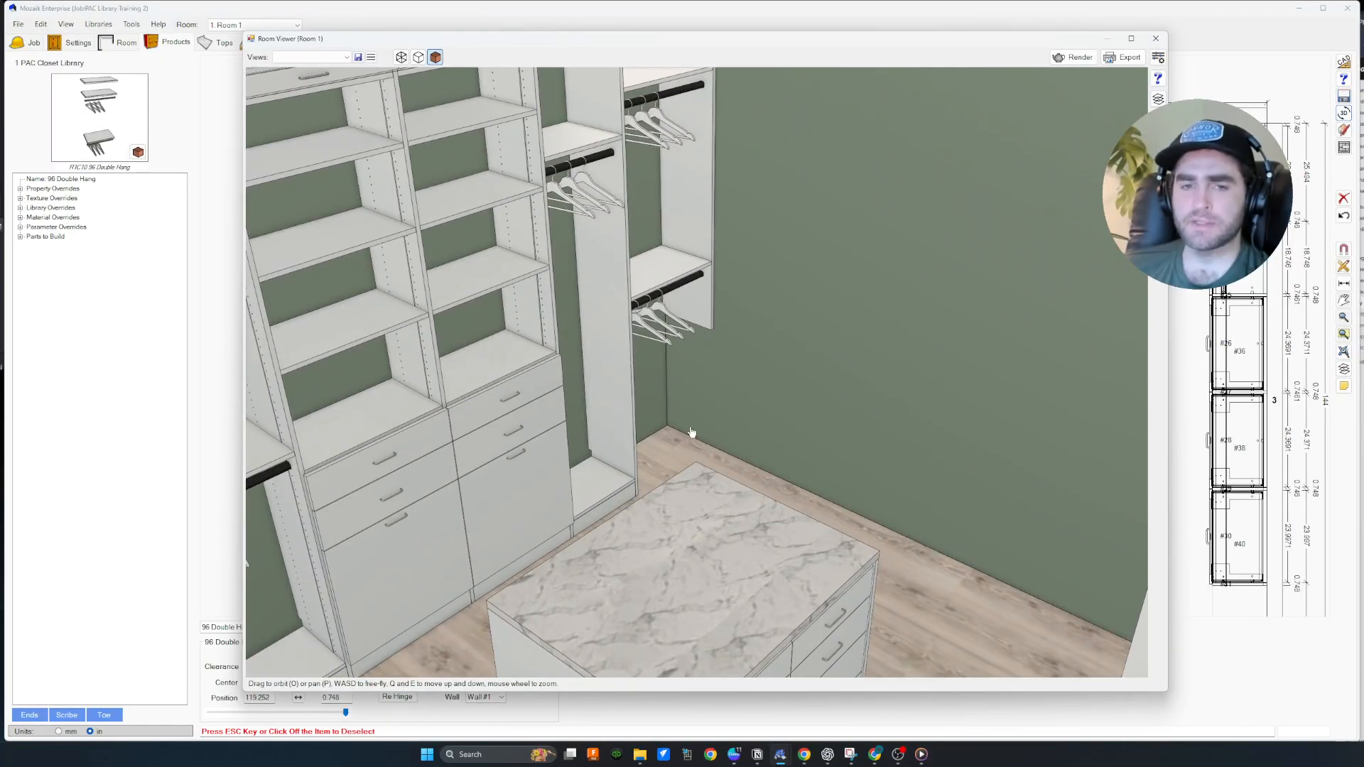
pyautogui.scroll(-5, 690, 395)
pyautogui.scroll(1, 661, 289)
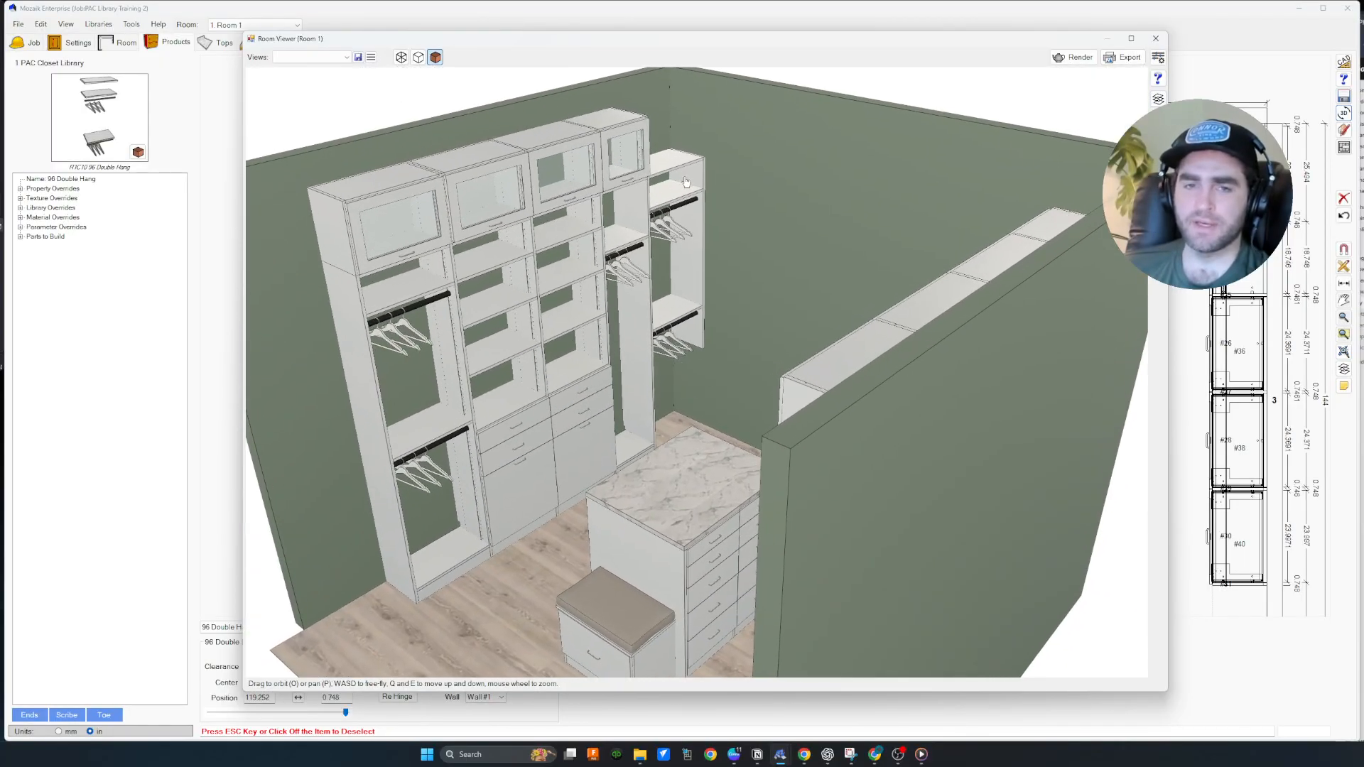
pyautogui.scroll(2, 684, 183)
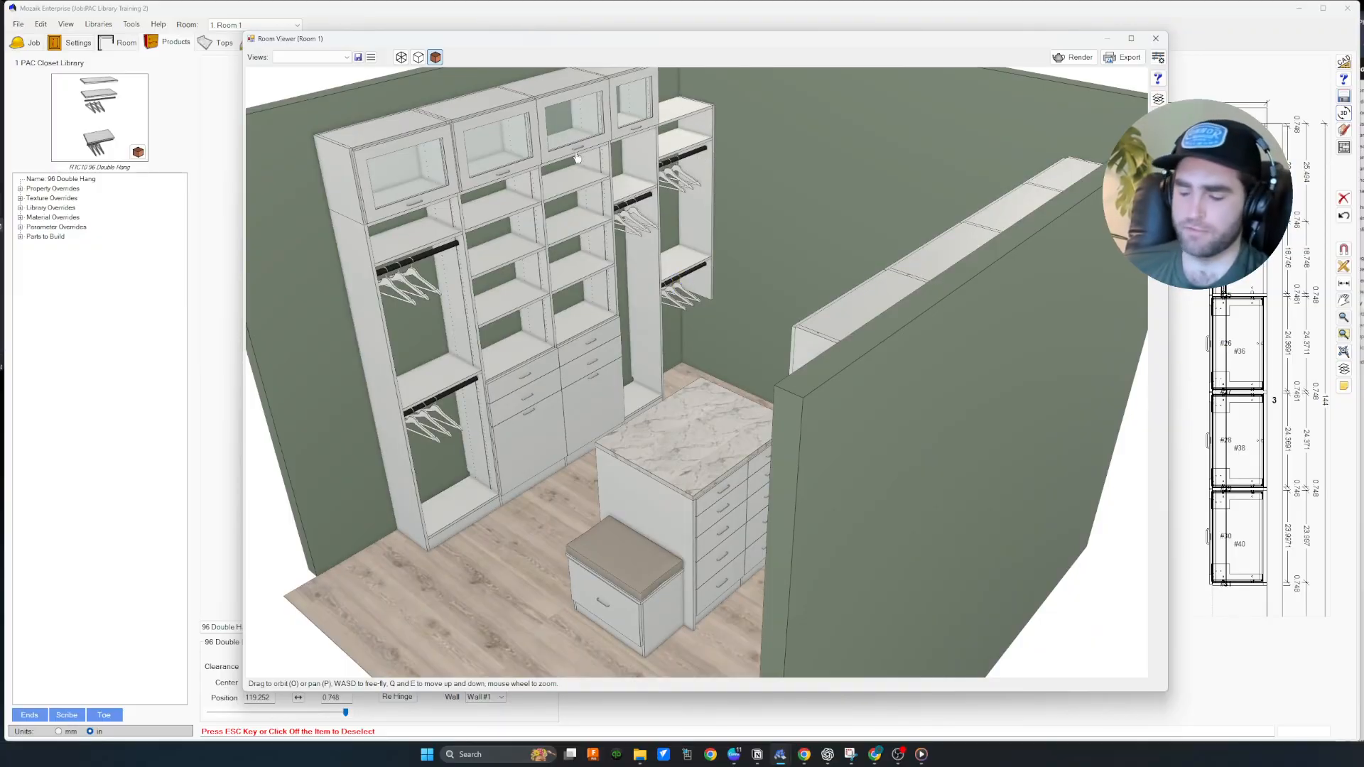
pyautogui.scroll(-3, 596, 186)
pyautogui.moveTo(617, 220); pyautogui.dragTo(686, 249)
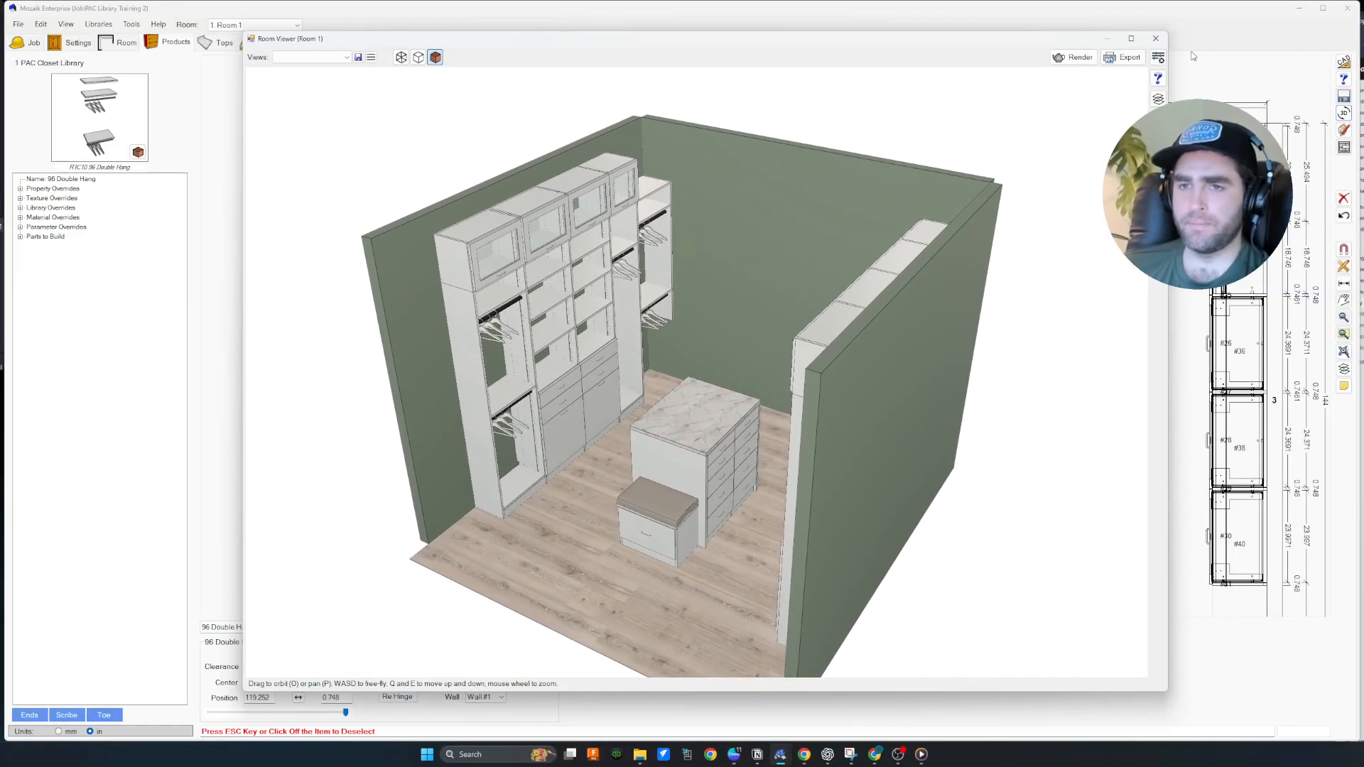
pyautogui.click(1156, 38)
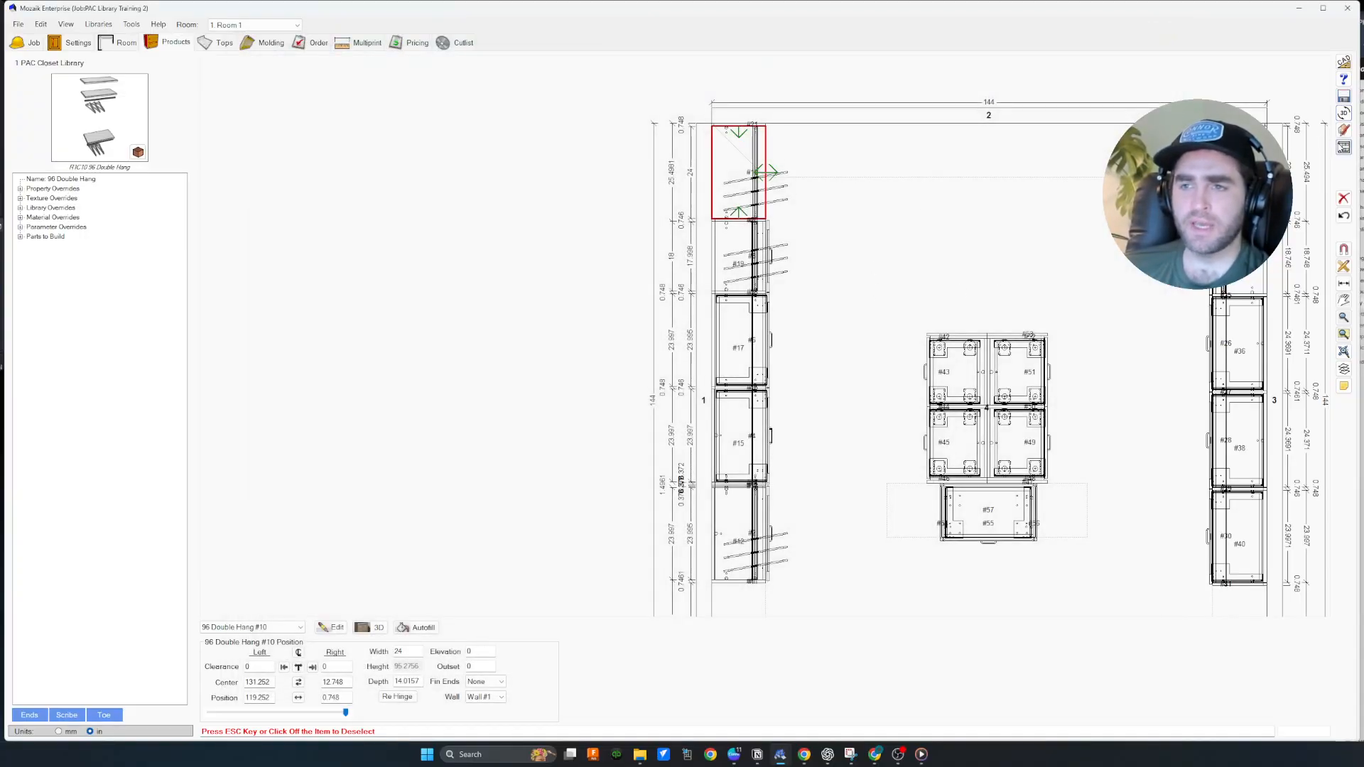
# Delete the 96 Double Hang section and its hanging end panel from the corner of wall 1.
pyautogui.click(1343, 147)
pyautogui.press('Delete')
pyautogui.click(1046, 271)
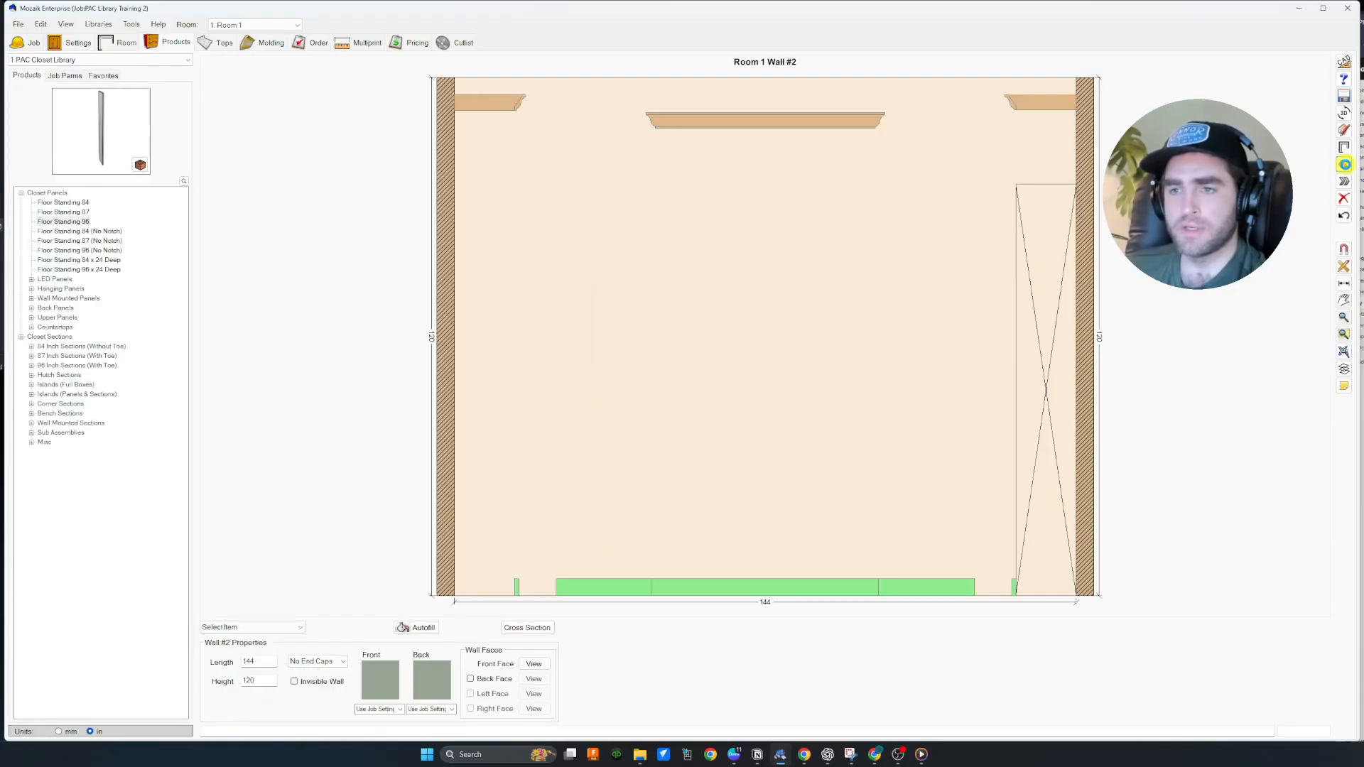
pyautogui.click(1343, 164)
pyautogui.click(1055, 243)
pyautogui.click(1020, 269)
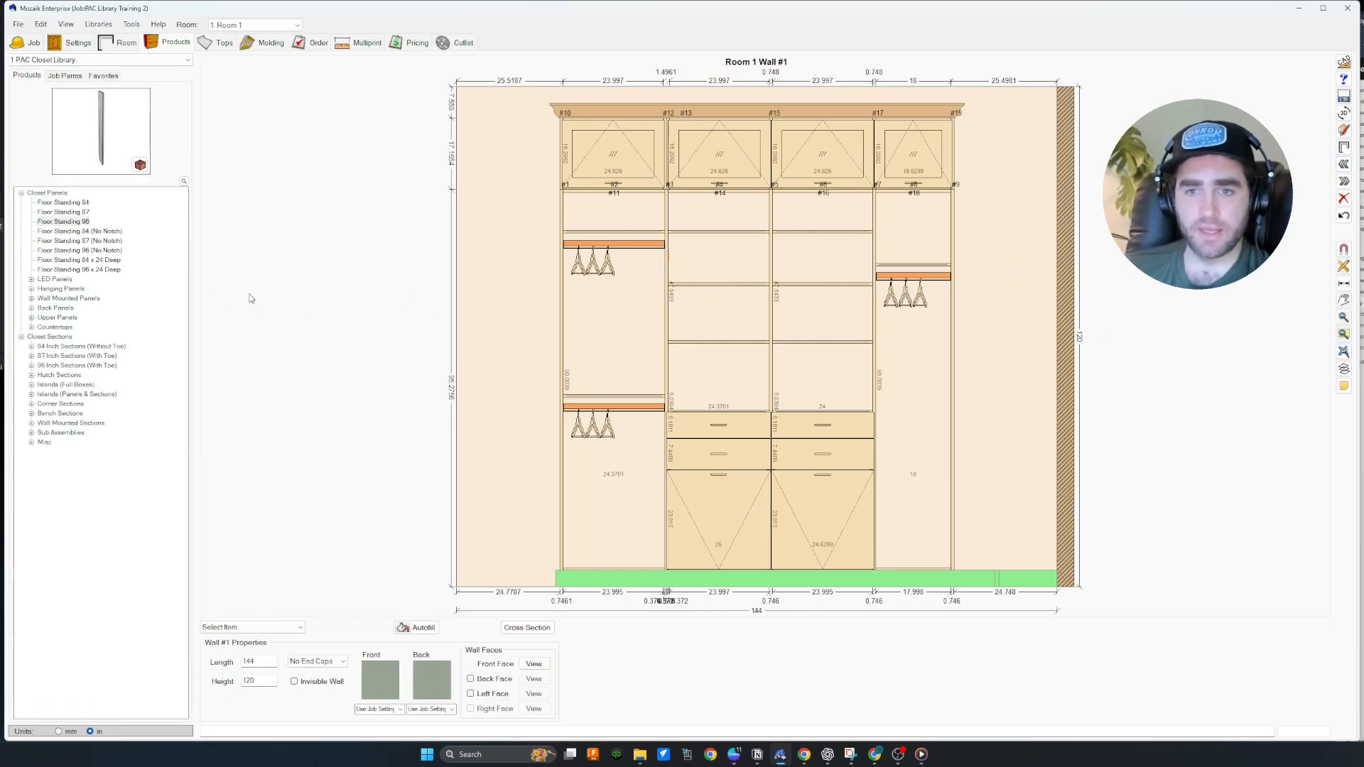
pyautogui.click(1346, 147)
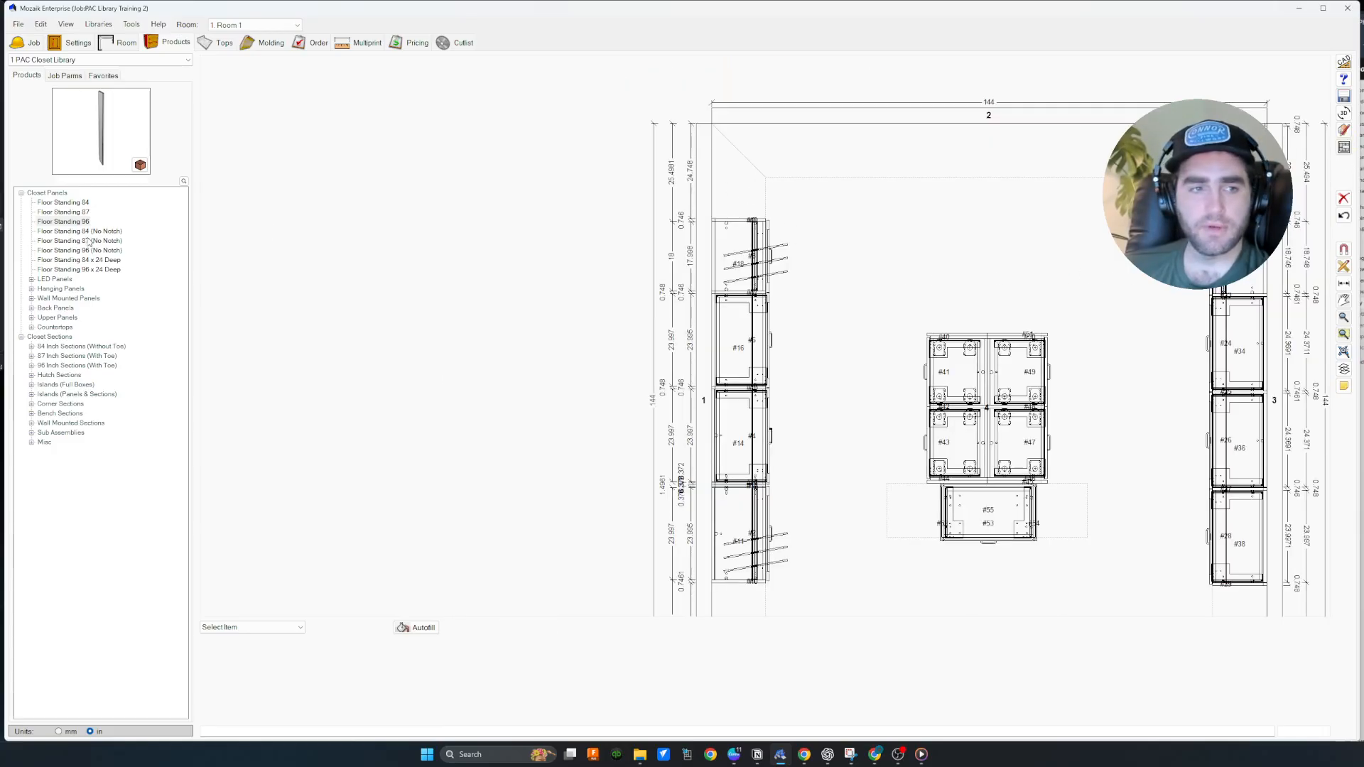
# Place a Hanging Panel 60 on wall 1 and move it fully right against the corner with wall 2.
pyautogui.click(32, 290)
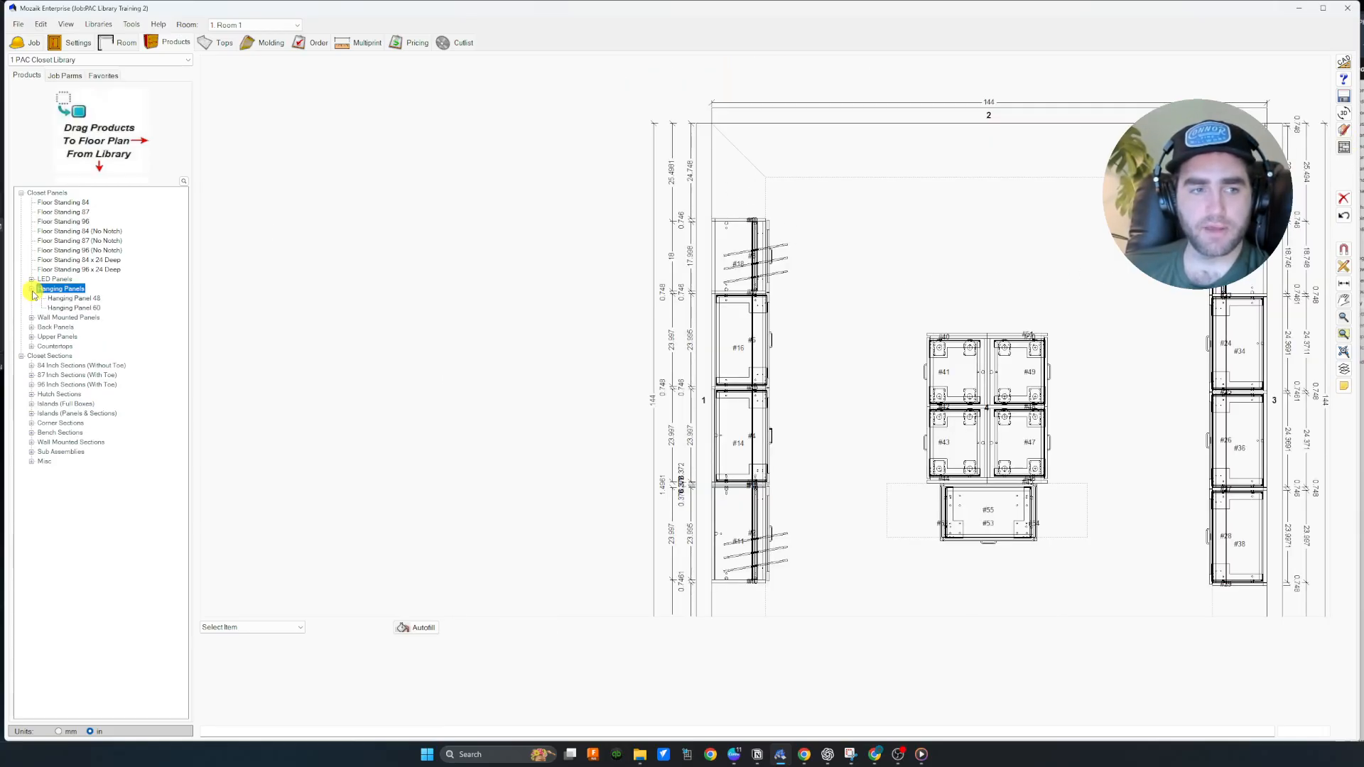
pyautogui.click(82, 309)
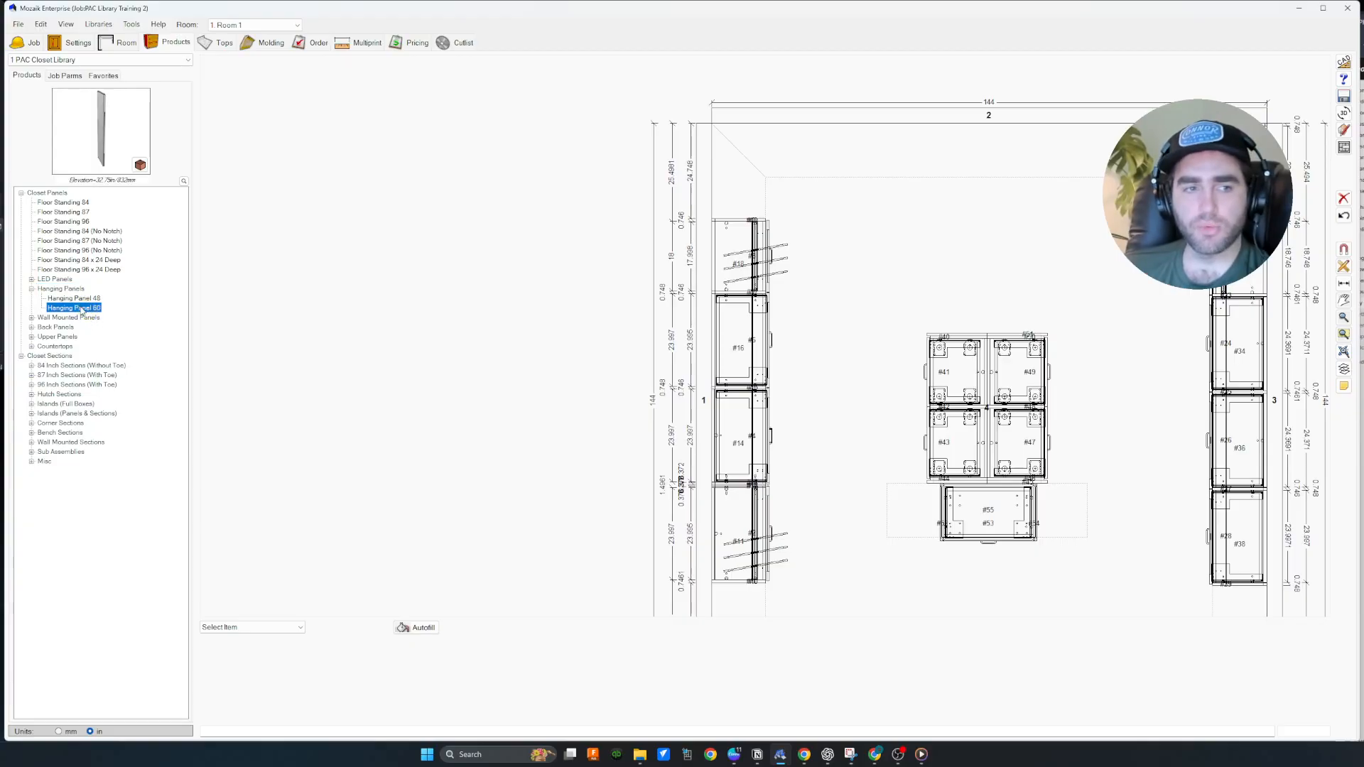
pyautogui.moveTo(82, 311); pyautogui.dragTo(749, 197)
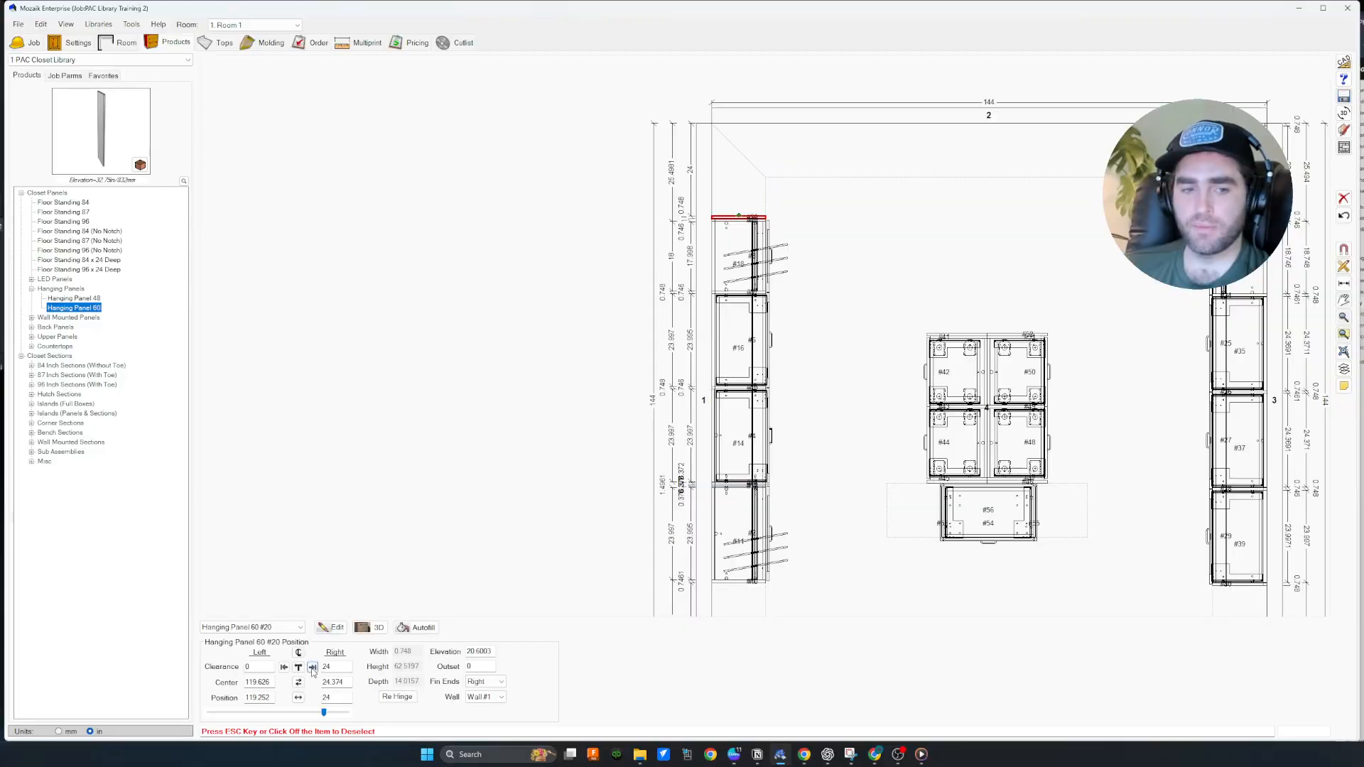
pyautogui.click(312, 667)
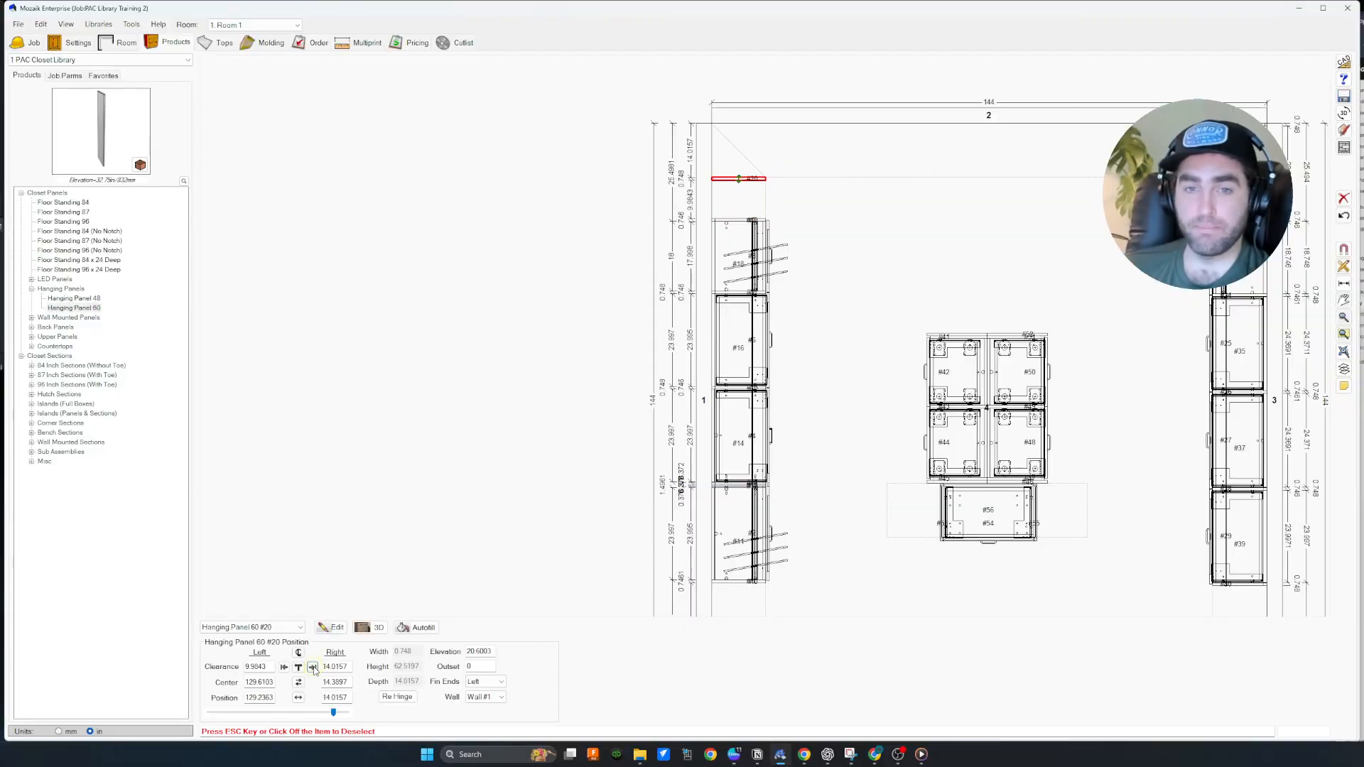
pyautogui.click(313, 668)
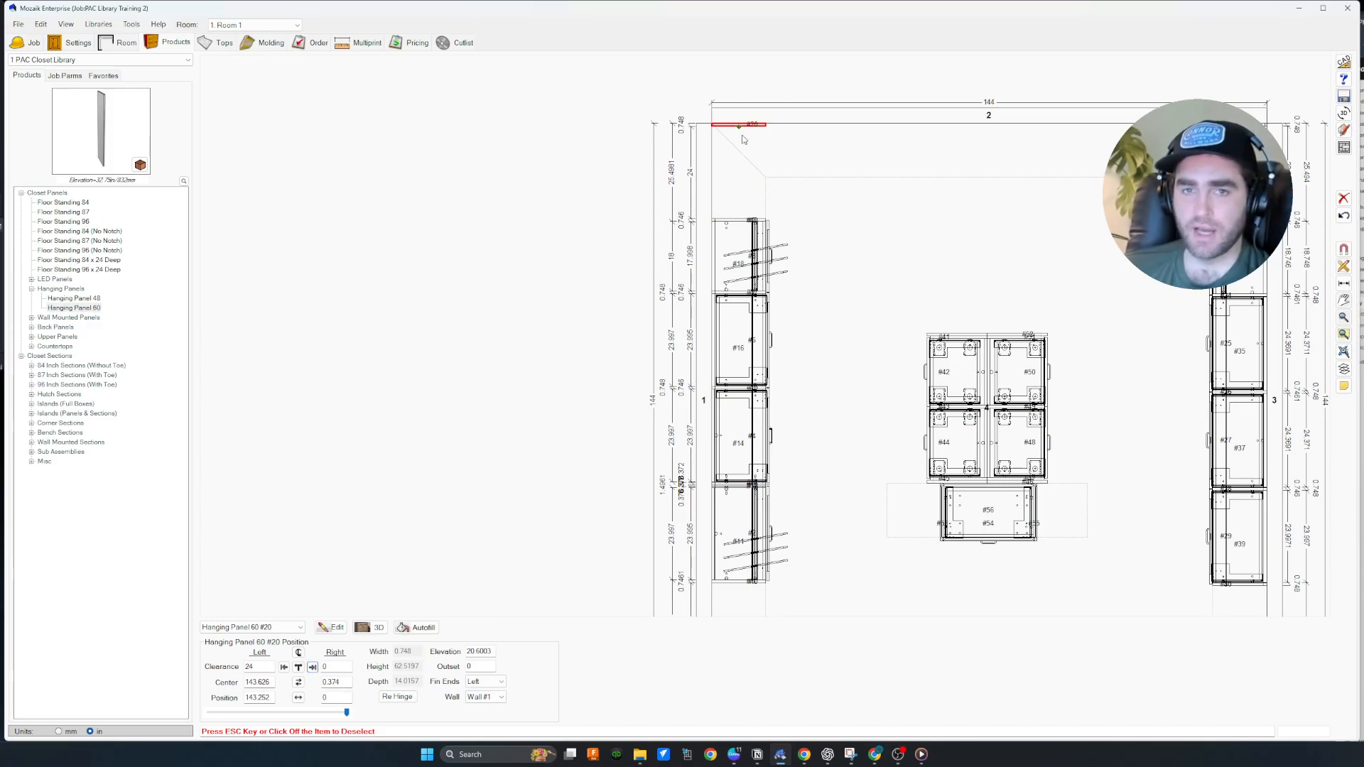
# Place a 96 Double Hang section between the hanging panel and the closet run on wall 1.
pyautogui.click(456, 229)
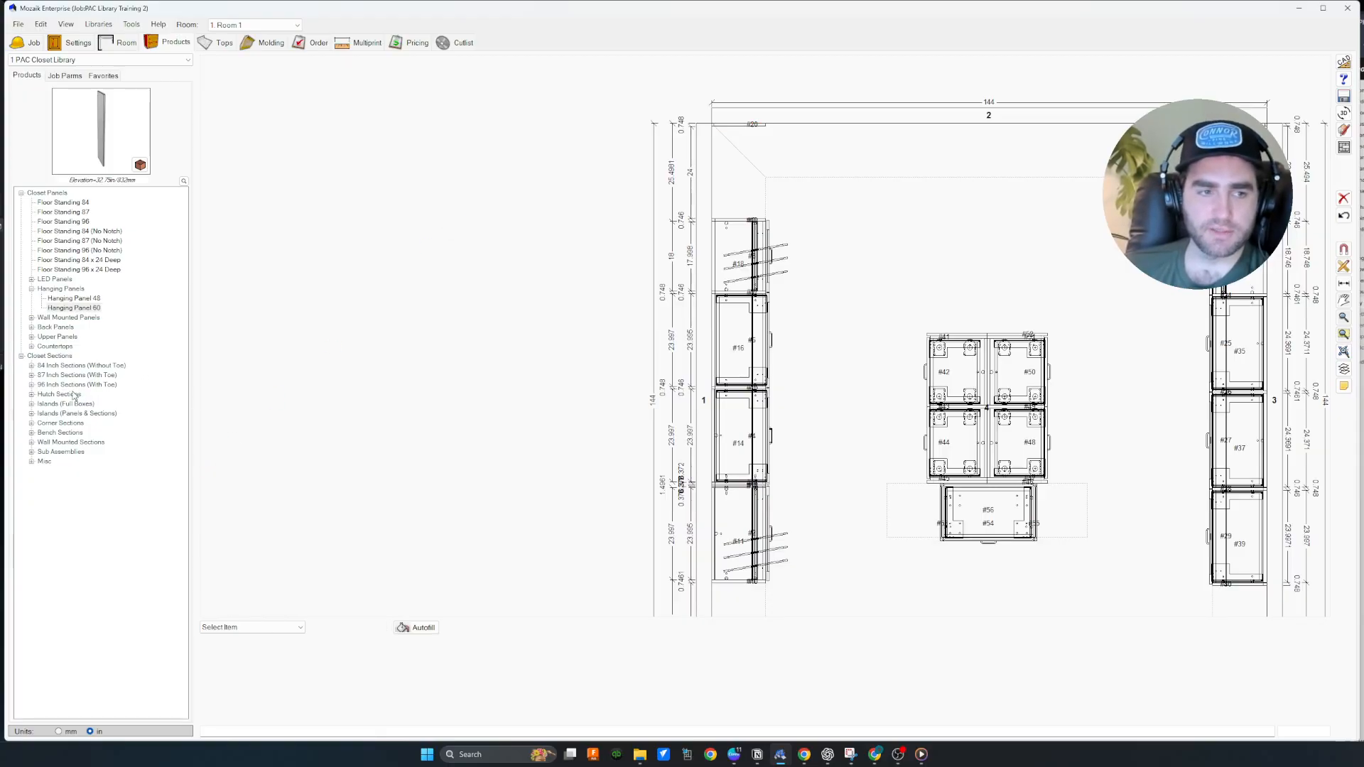
pyautogui.click(32, 385)
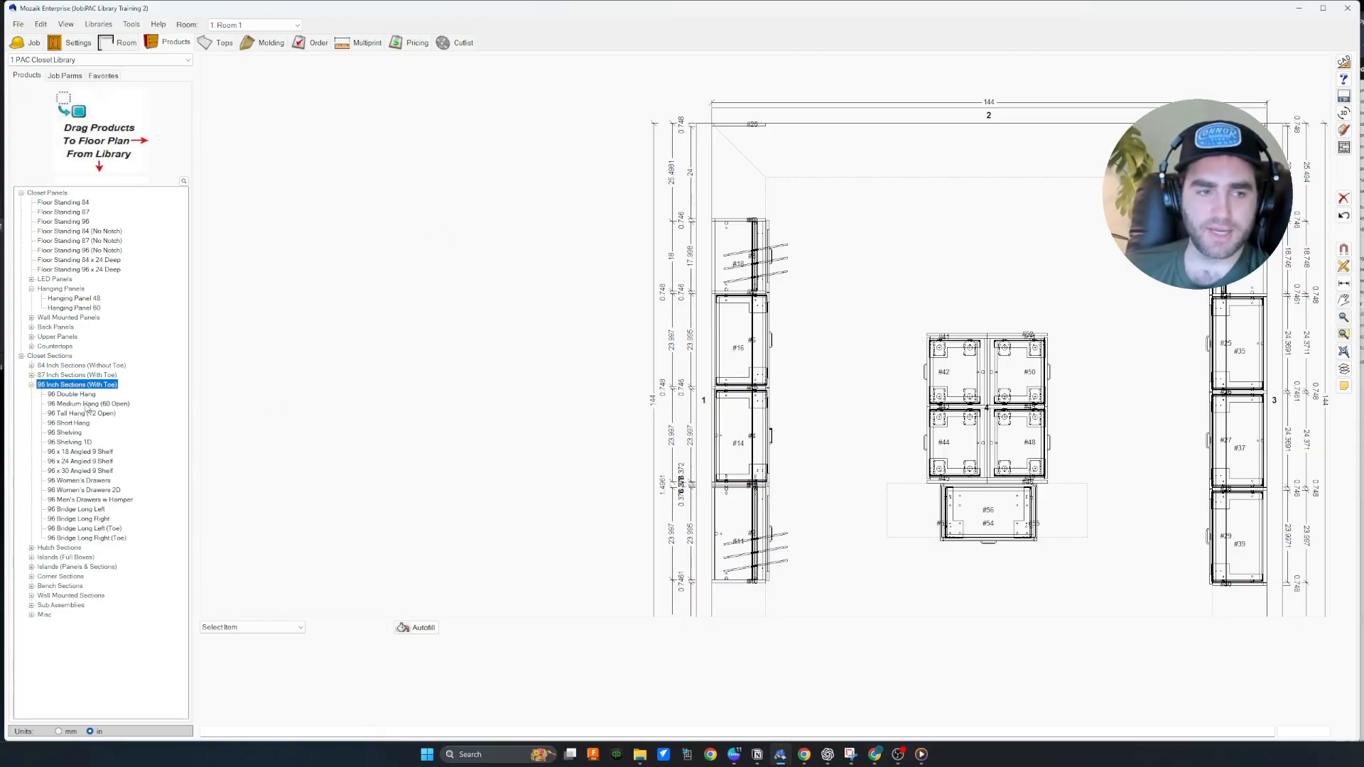
pyautogui.moveTo(71, 394); pyautogui.dragTo(745, 85)
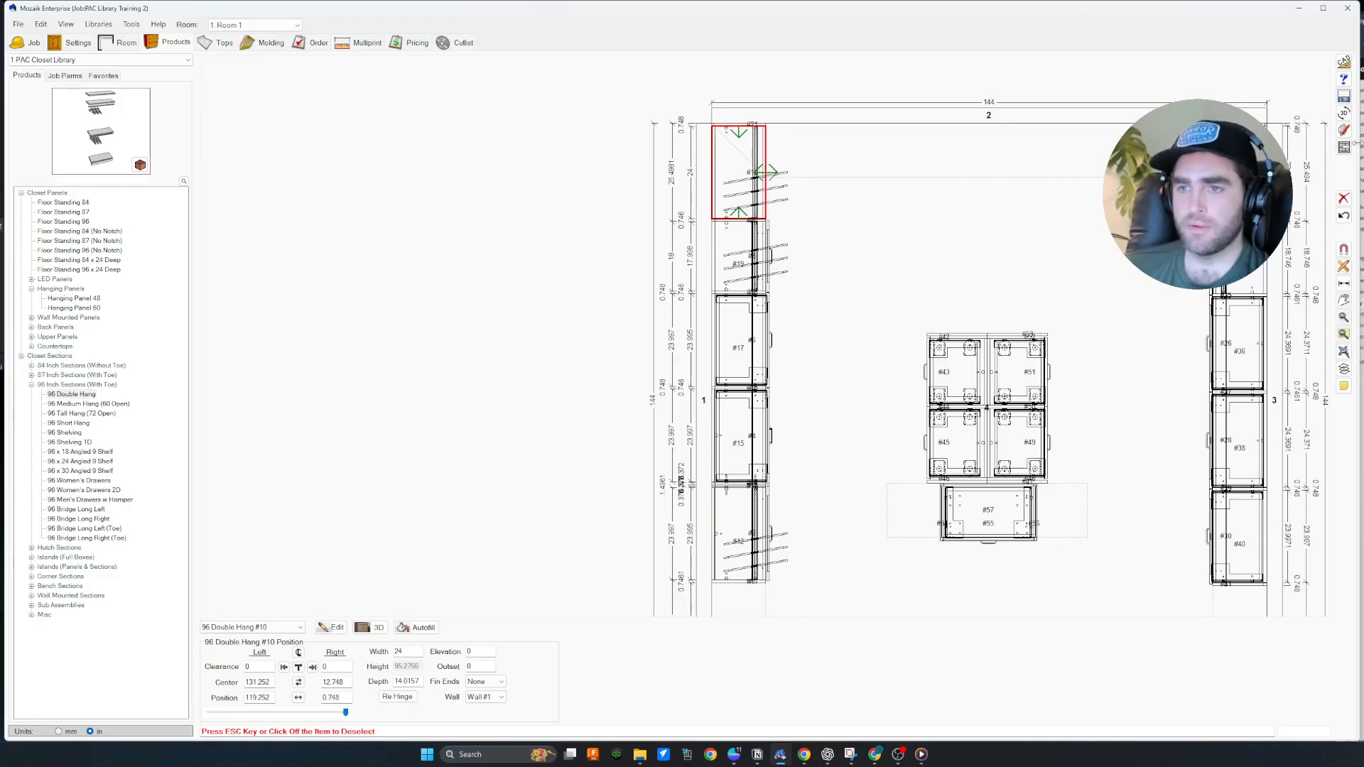
# Examine in the wall 1 elevation how the hanging panel's top aligns with the double hang section.
pyautogui.click(1343, 148)
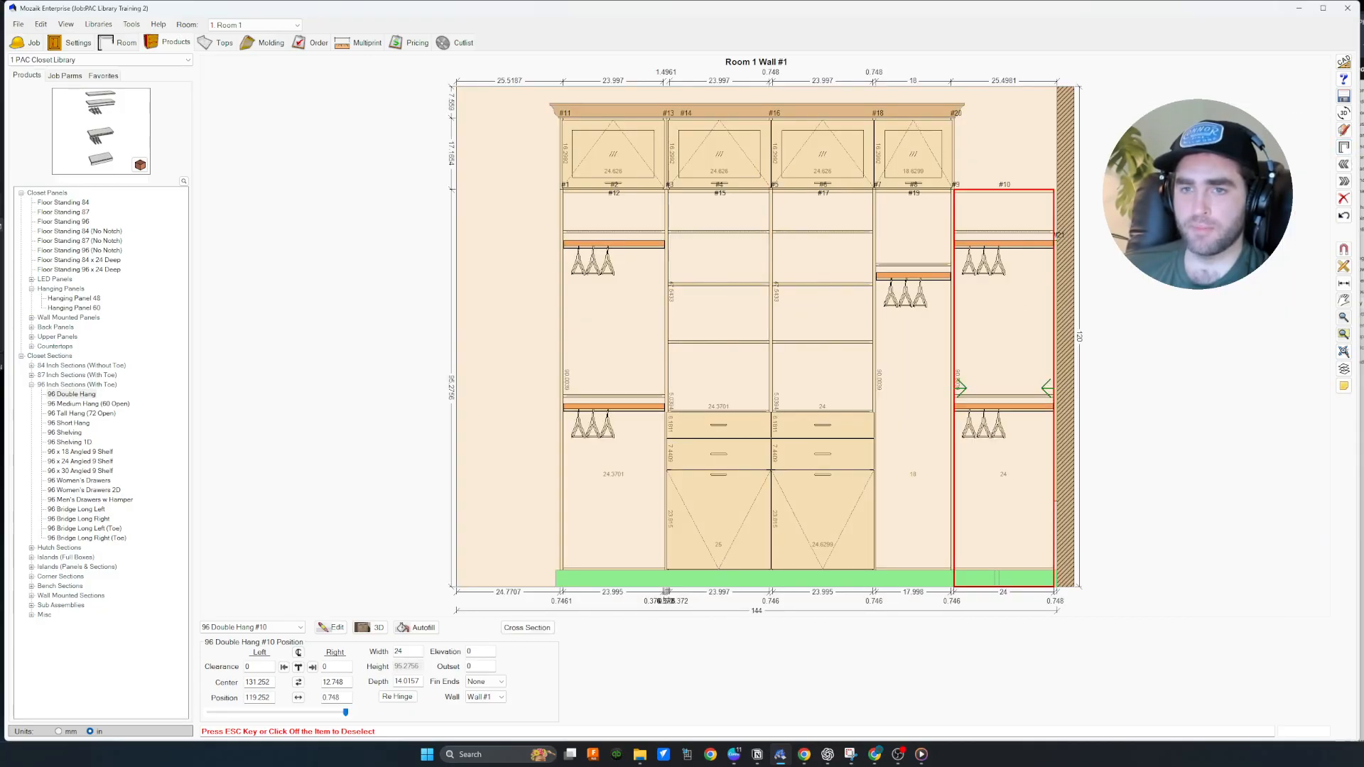
pyautogui.click(1066, 221)
pyautogui.scroll(10, 1065, 332)
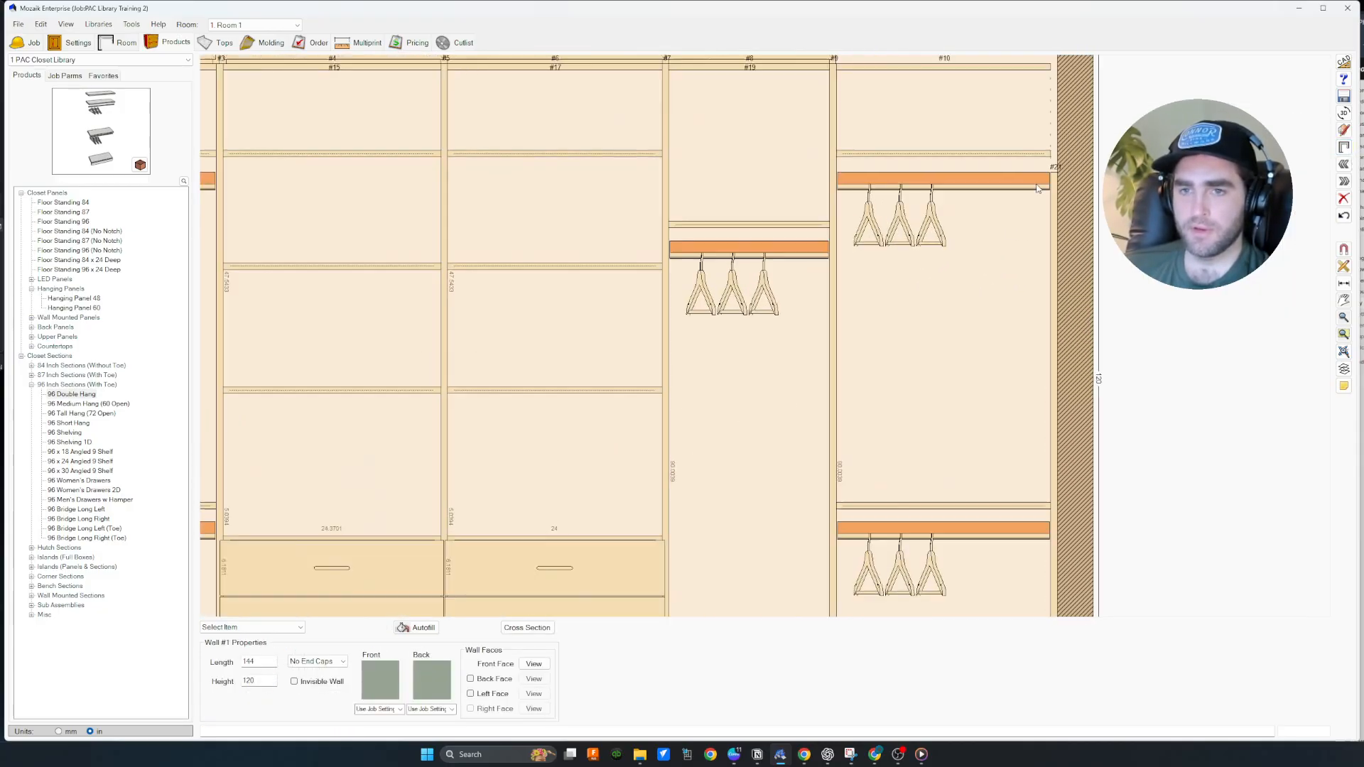
pyautogui.scroll(-10, 1054, 181)
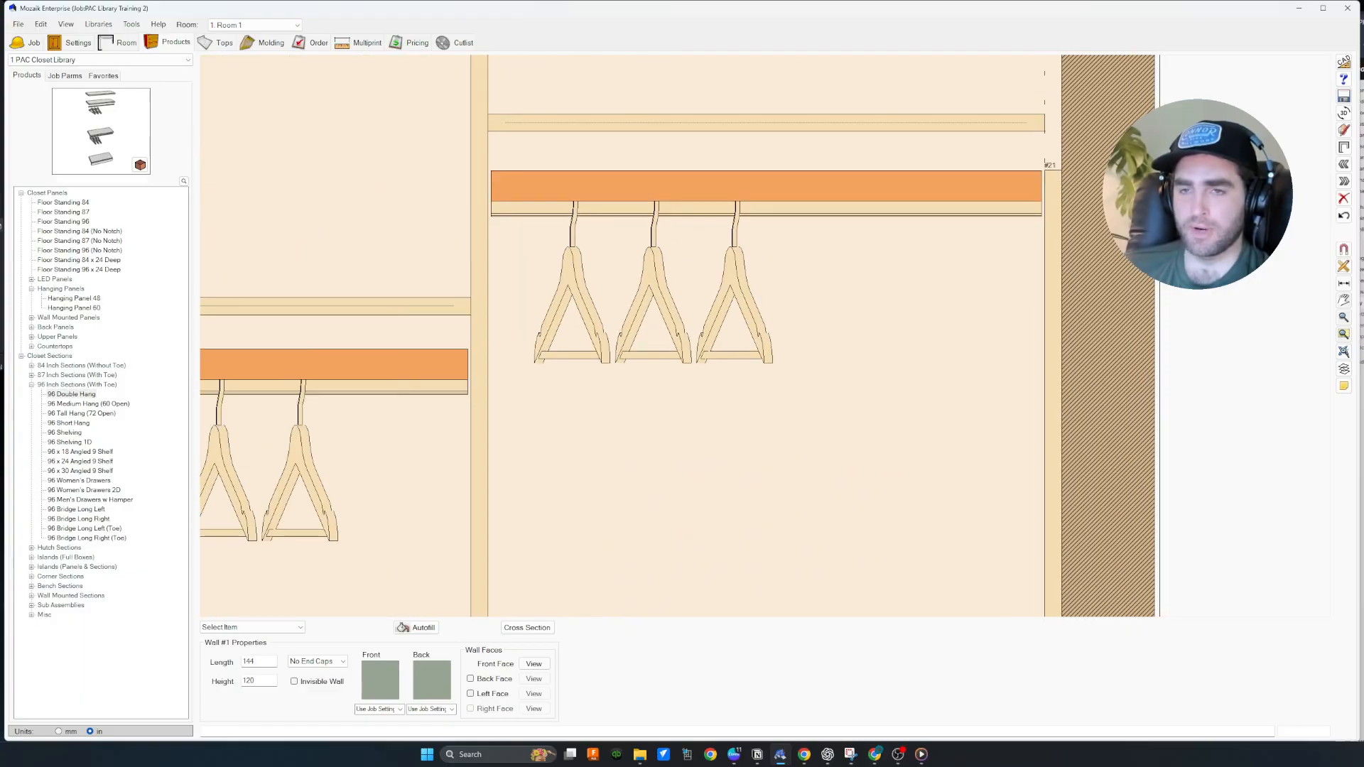
pyautogui.scroll(-4, 1047, 342)
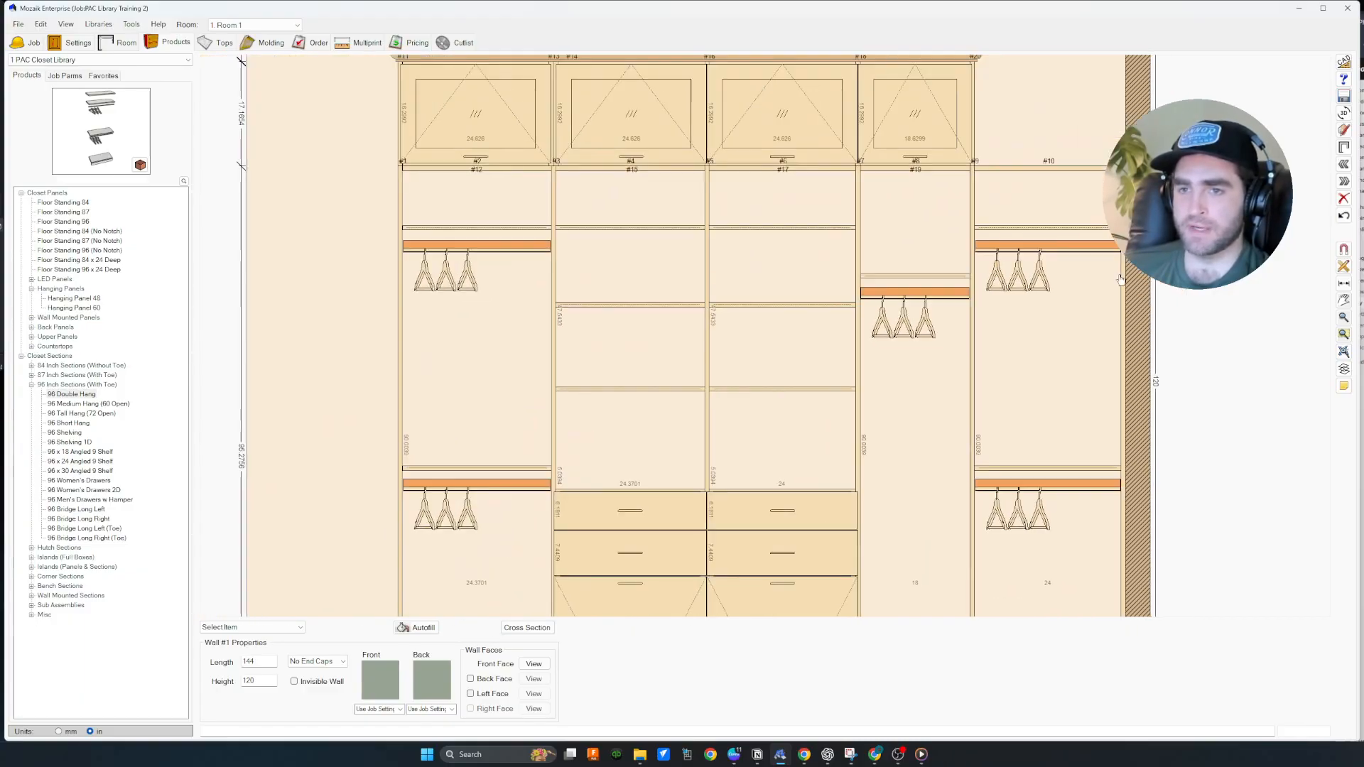
pyautogui.scroll(7, 1047, 342)
pyautogui.scroll(3, 1046, 342)
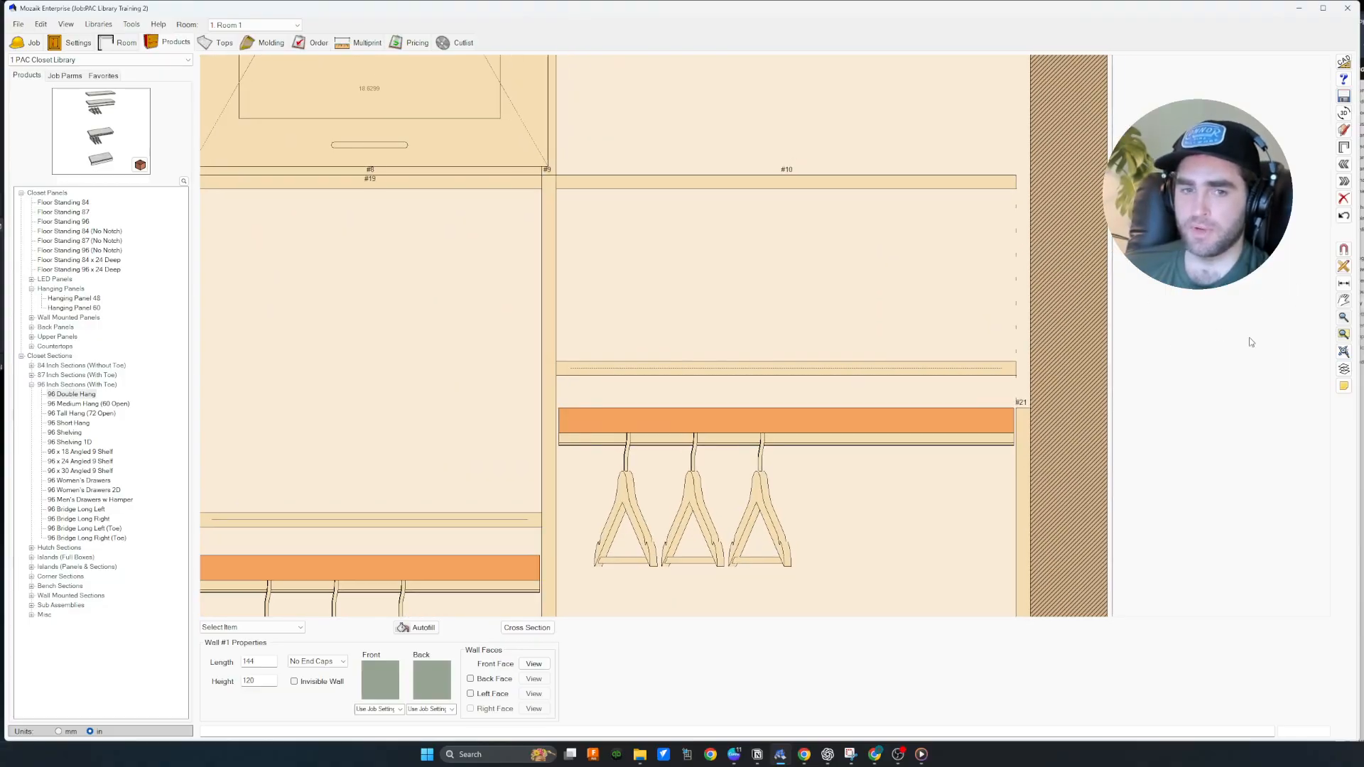
# Measure the vertical distance from the hanging panel's top up to the top of the 96 Double Hang section.
pyautogui.click(1343, 284)
pyautogui.press('Escape')
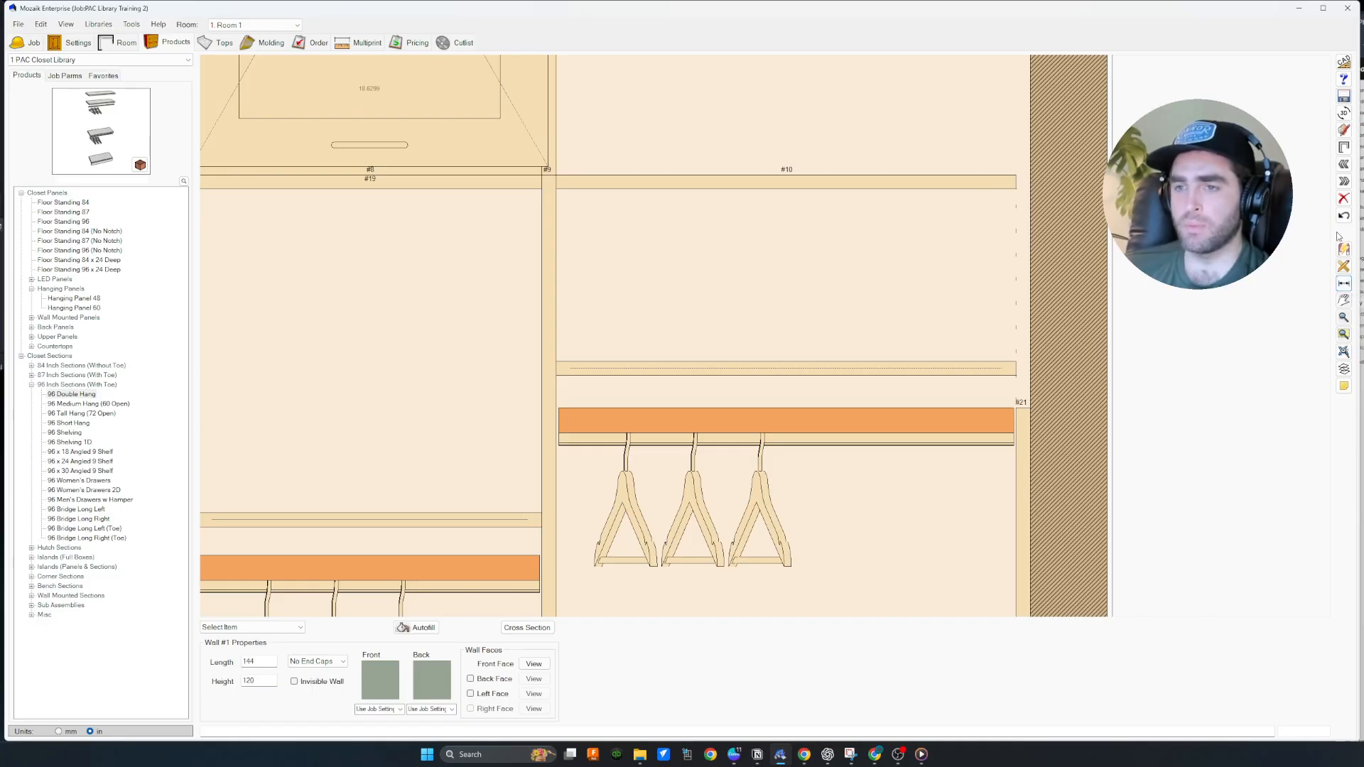
pyautogui.click(1343, 282)
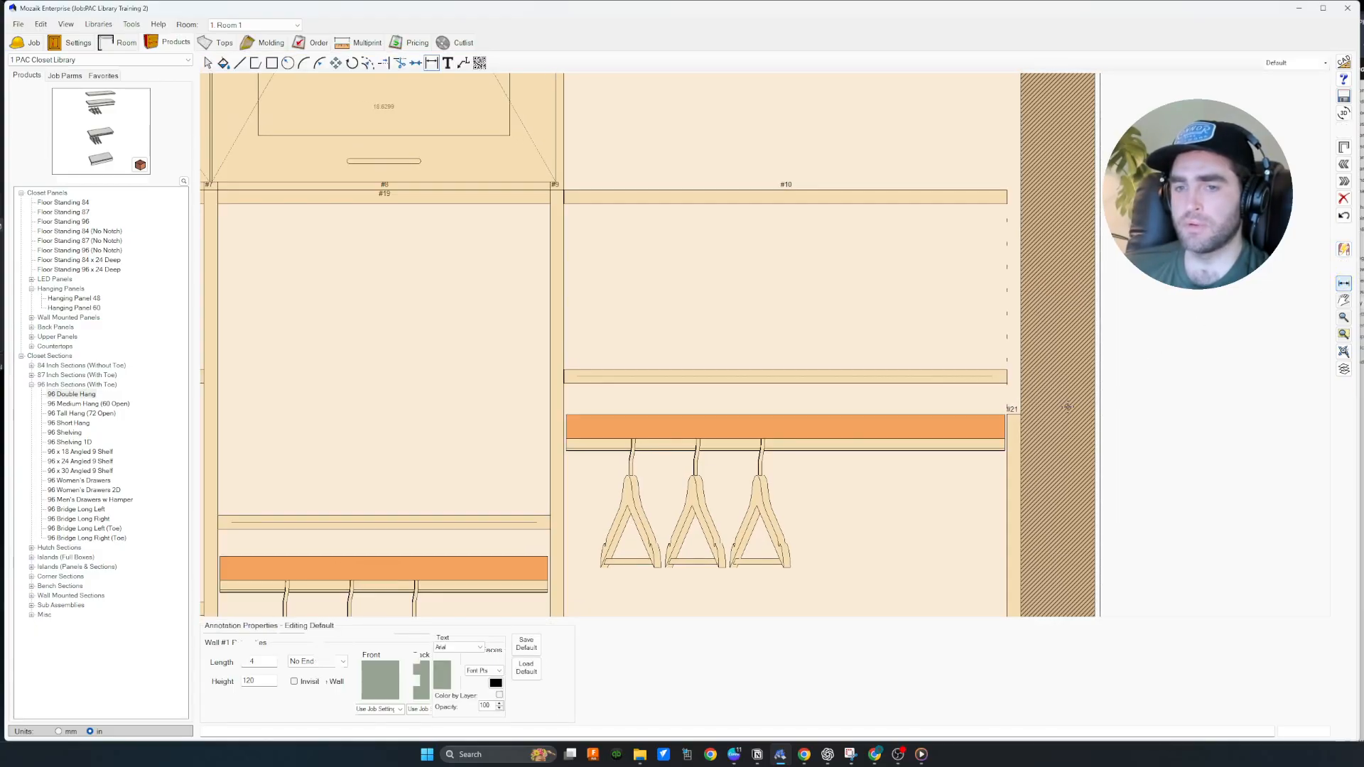
pyautogui.click(1022, 412)
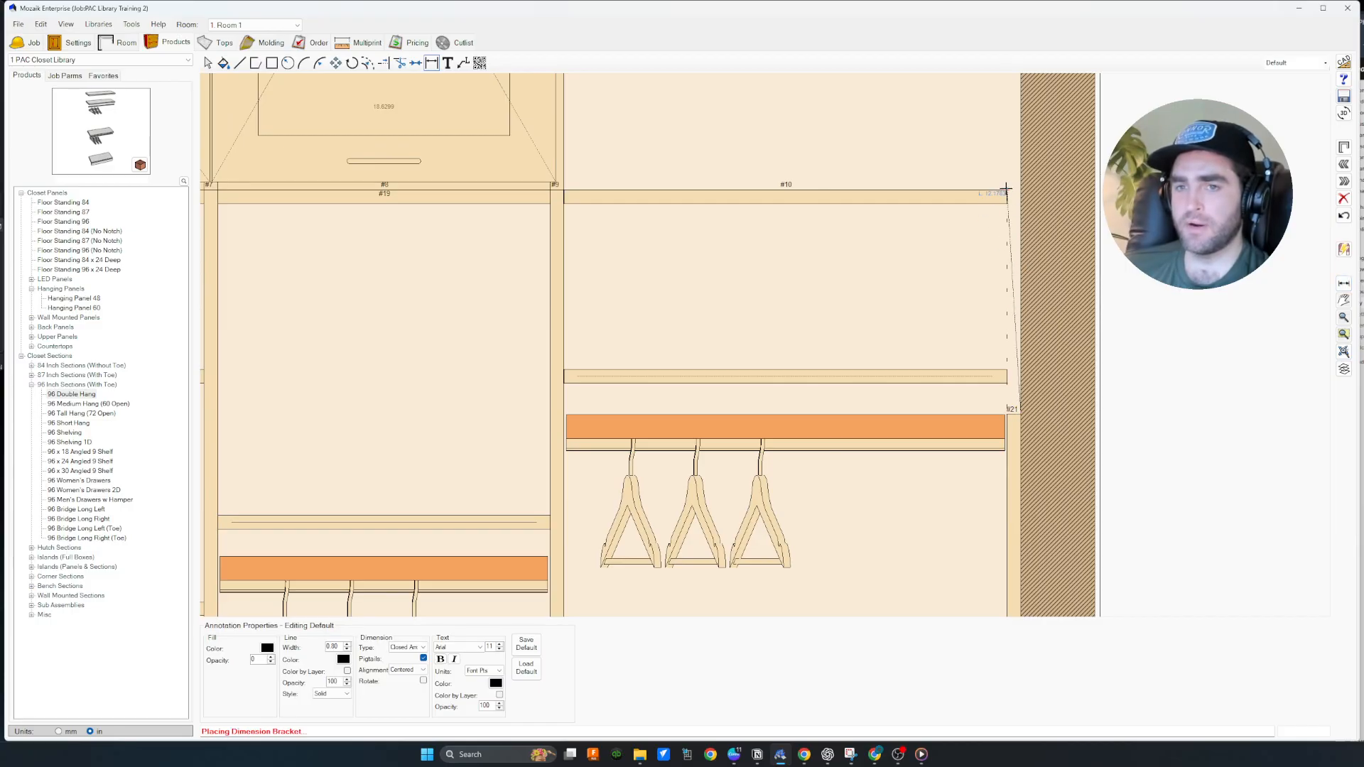
pyautogui.click(1005, 189)
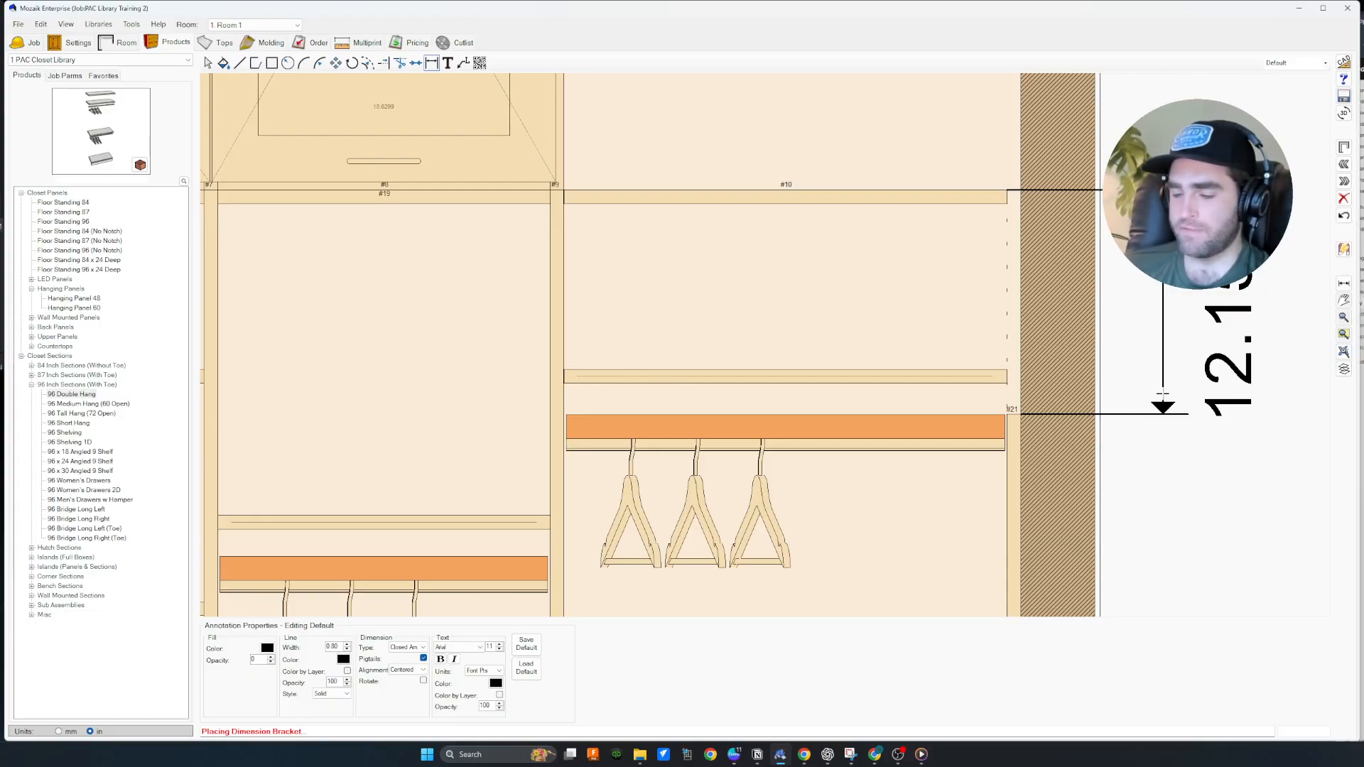
pyautogui.press('Escape')
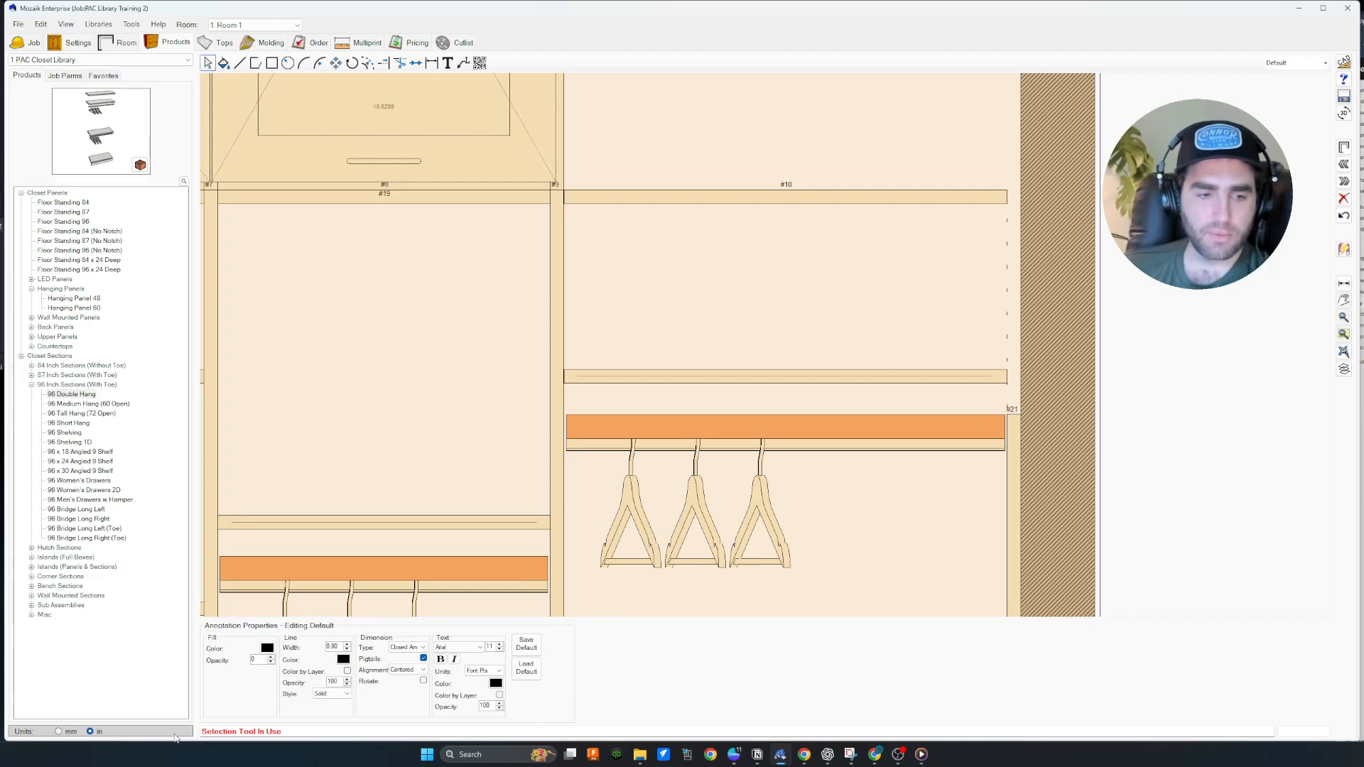
# Switch the units to millimetres and measure from the hanging panel's top up to the top of the 96 Double Hang section.
pyautogui.click(59, 731)
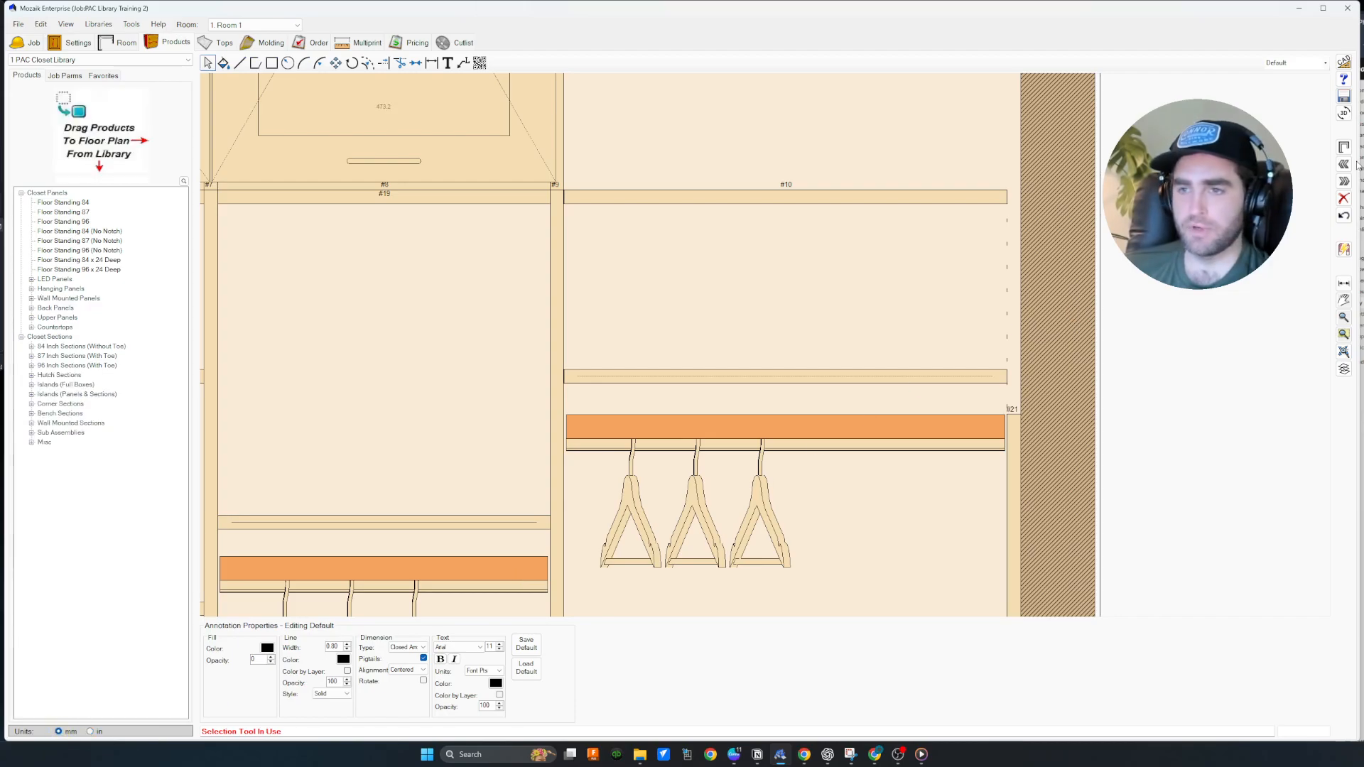
pyautogui.click(1343, 283)
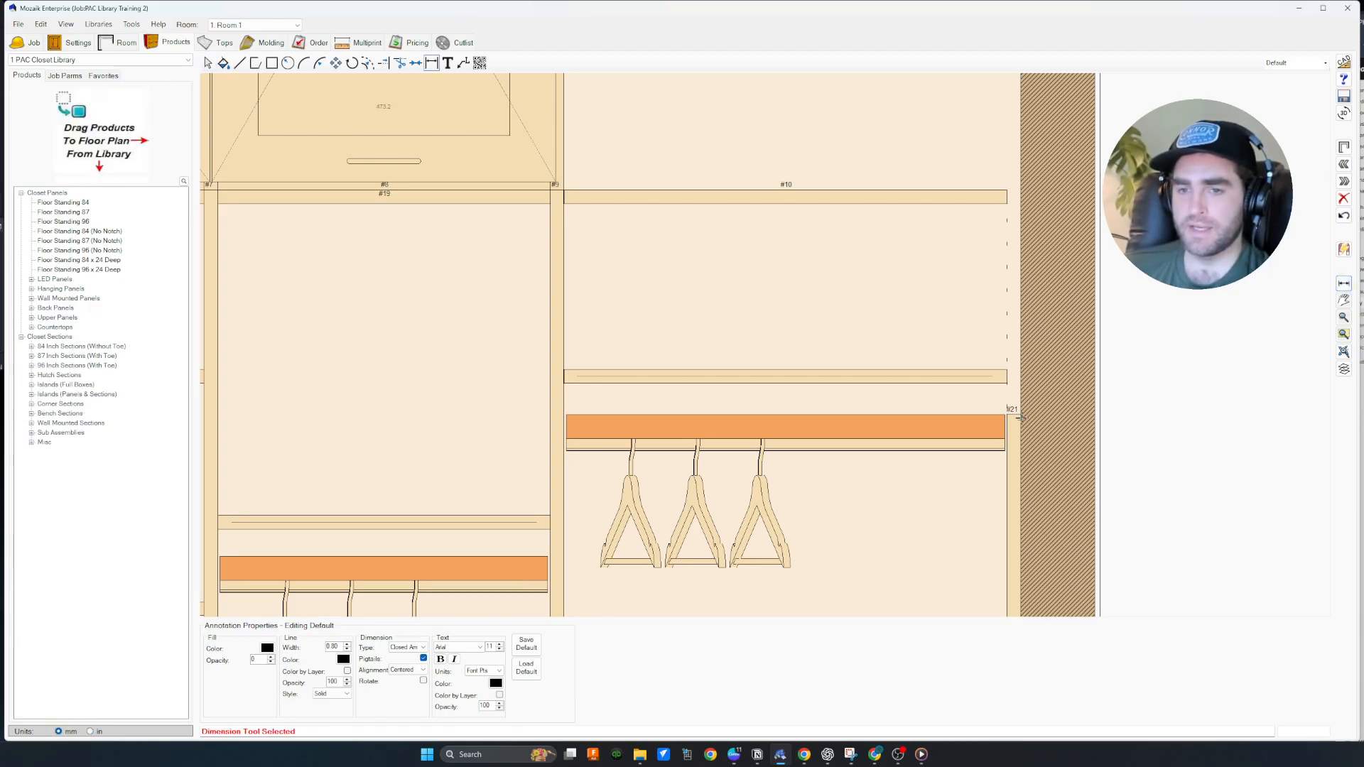
pyautogui.click(1021, 413)
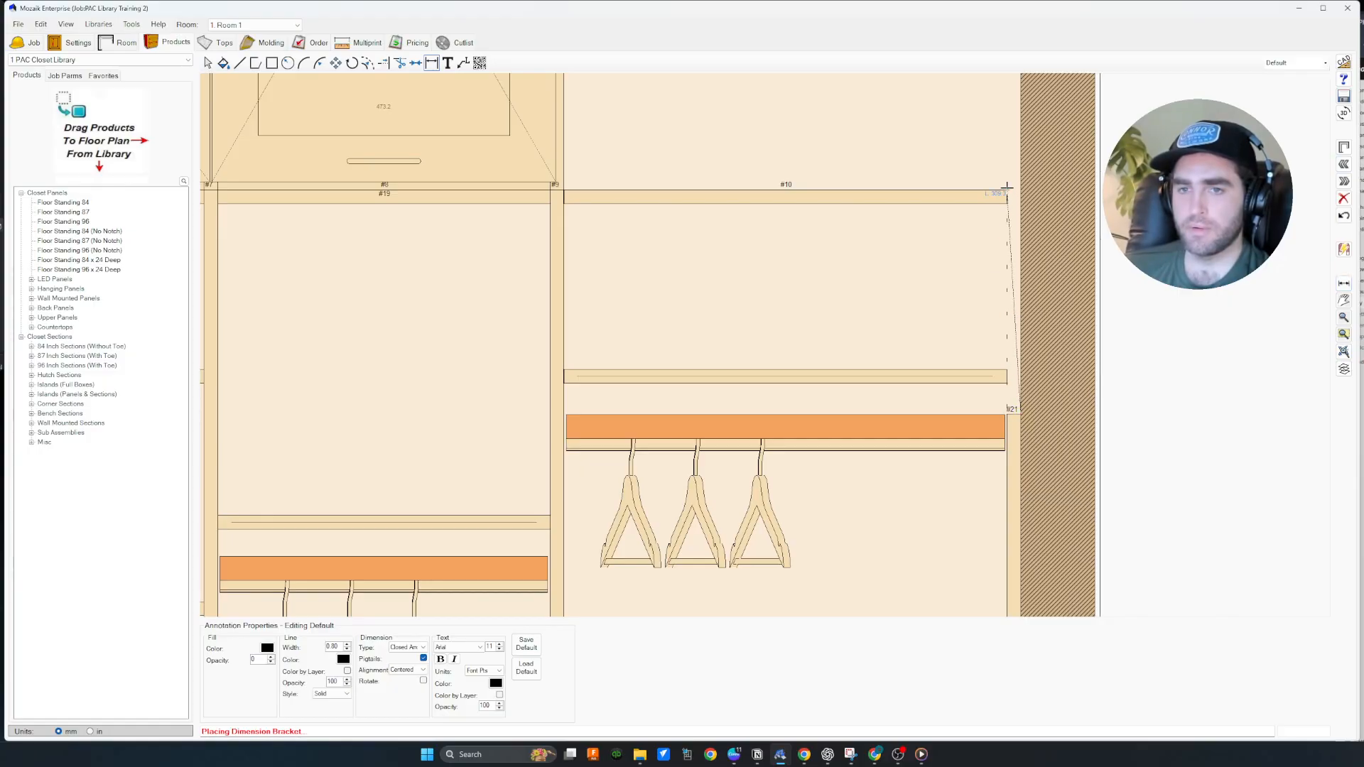
pyautogui.click(1007, 190)
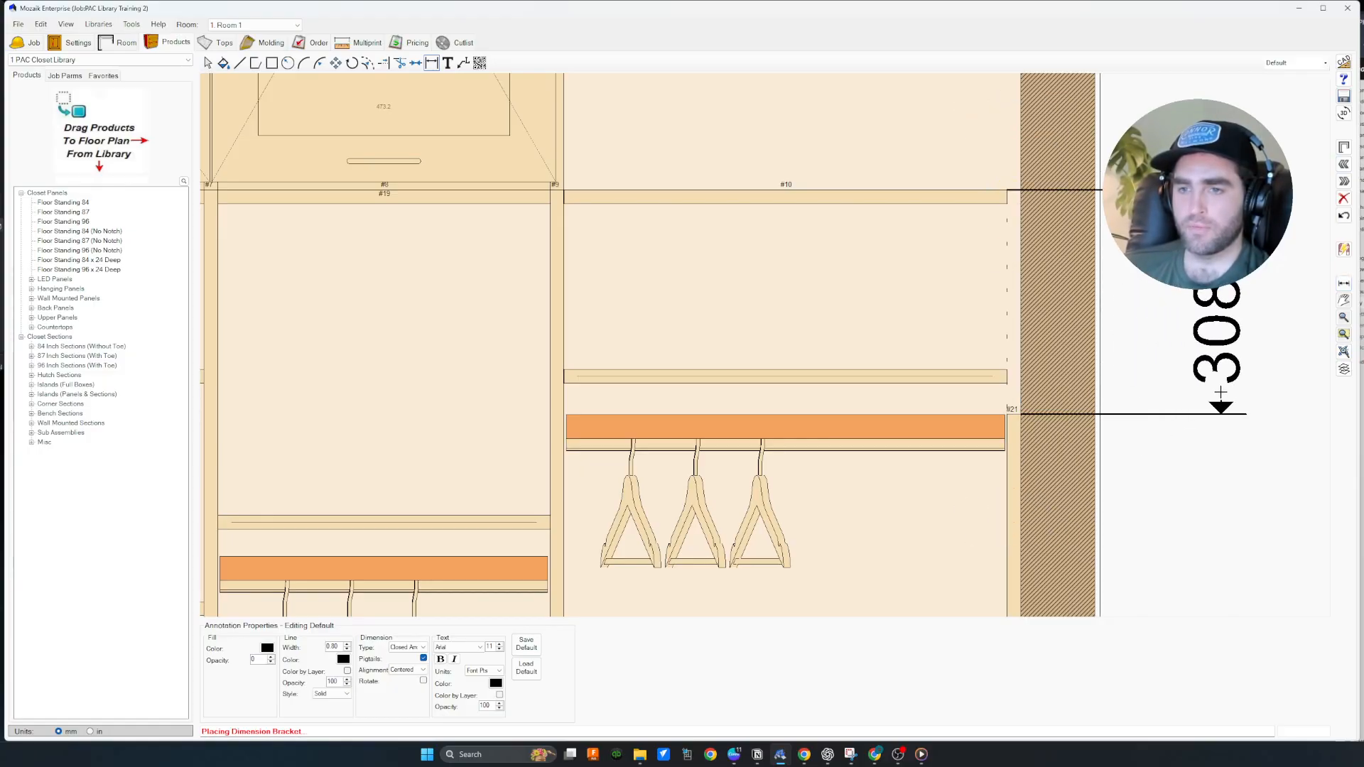
pyautogui.press('Escape')
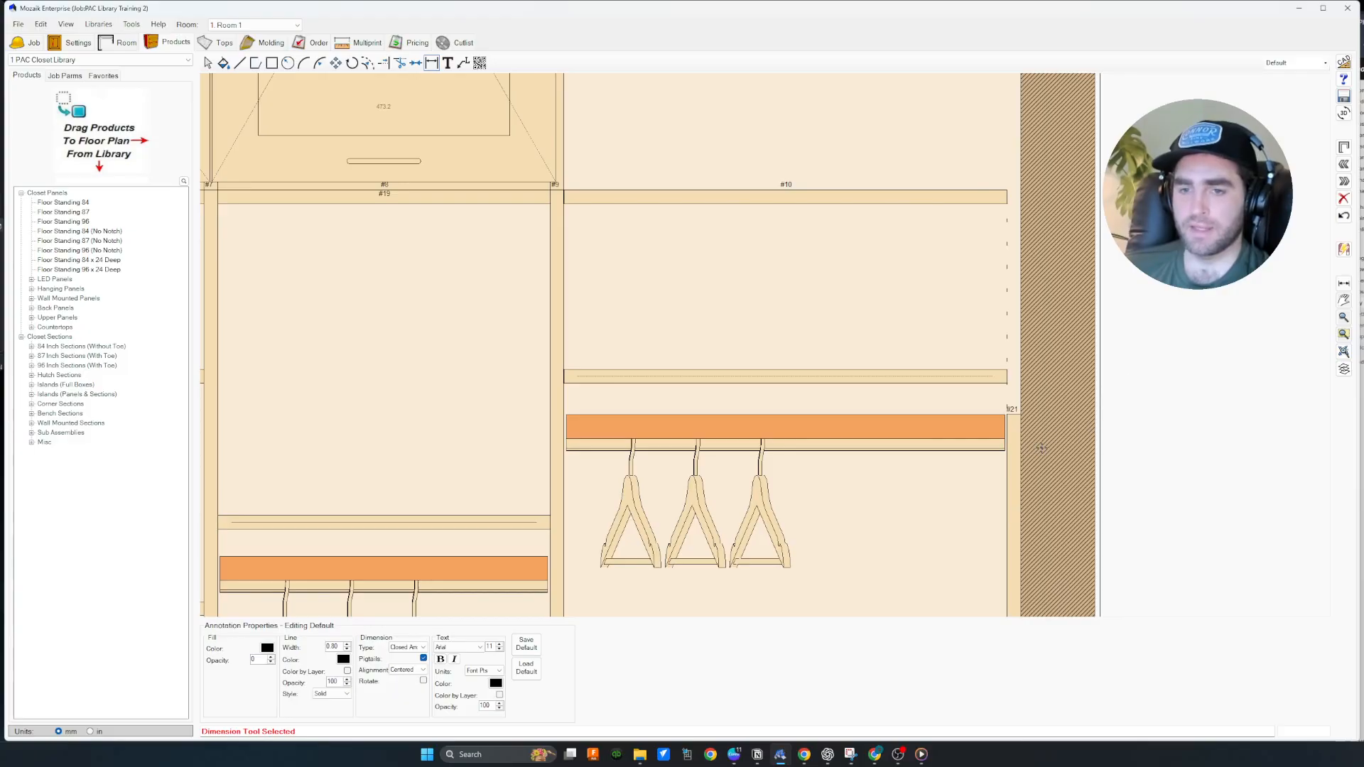
pyautogui.press('Escape')
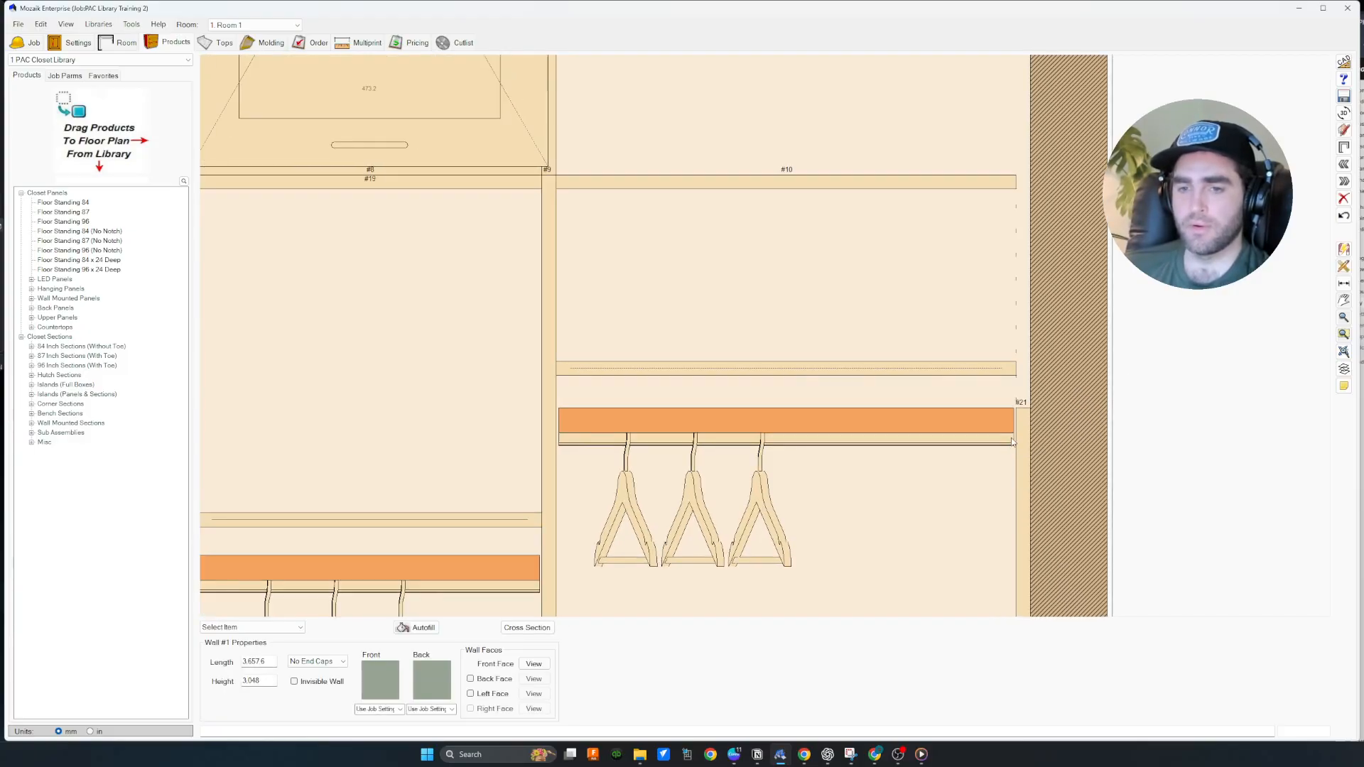
# Raise the Hanging Panel 60 by adding 308.8 mm to its elevation.
pyautogui.click(1020, 440)
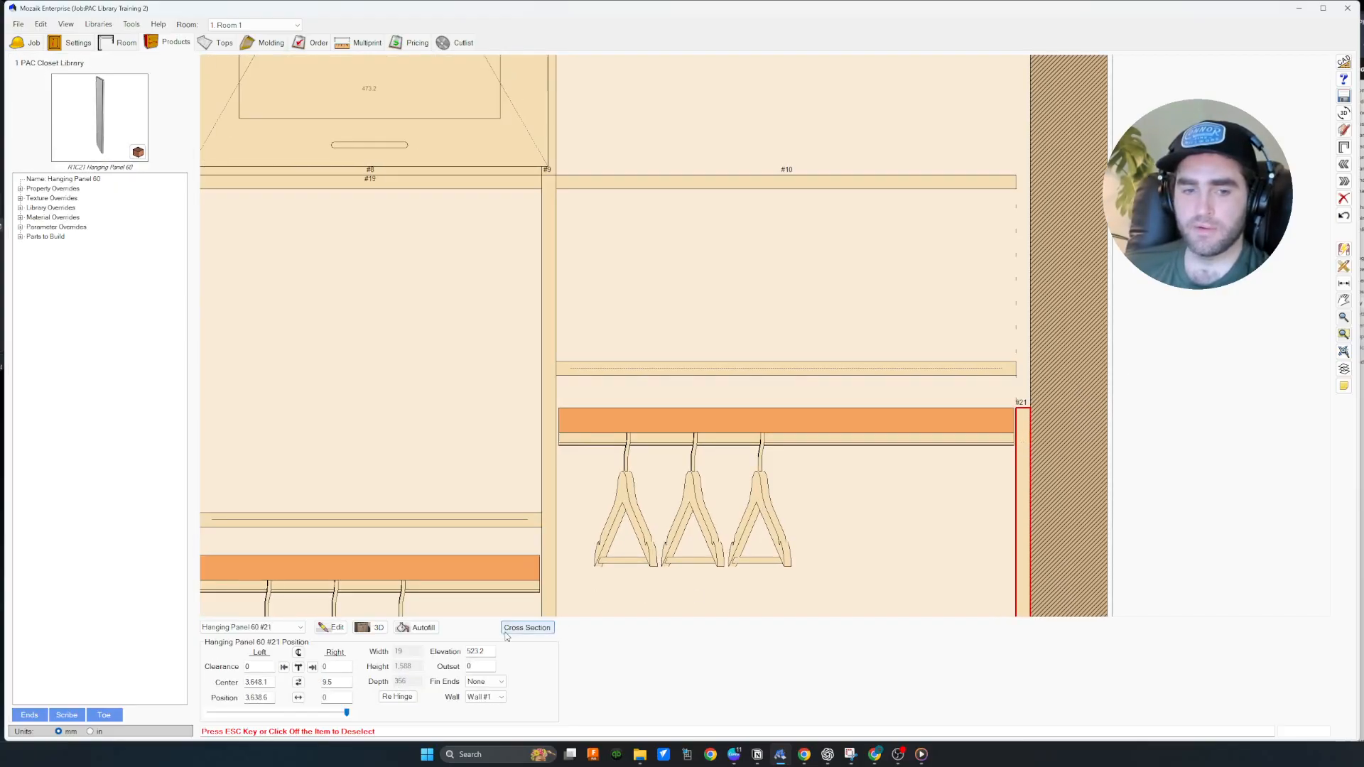
pyautogui.click(487, 651)
pyautogui.write('+2')
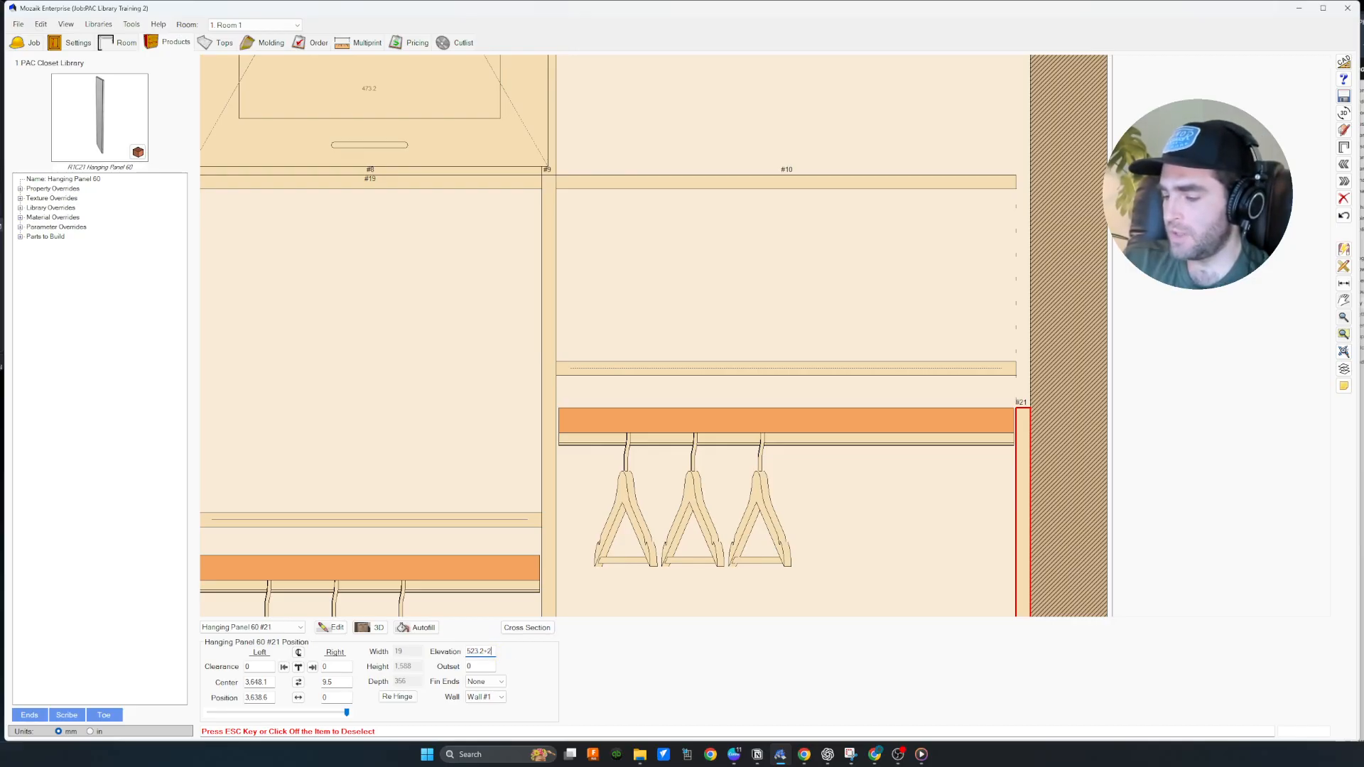
pyautogui.write('08')
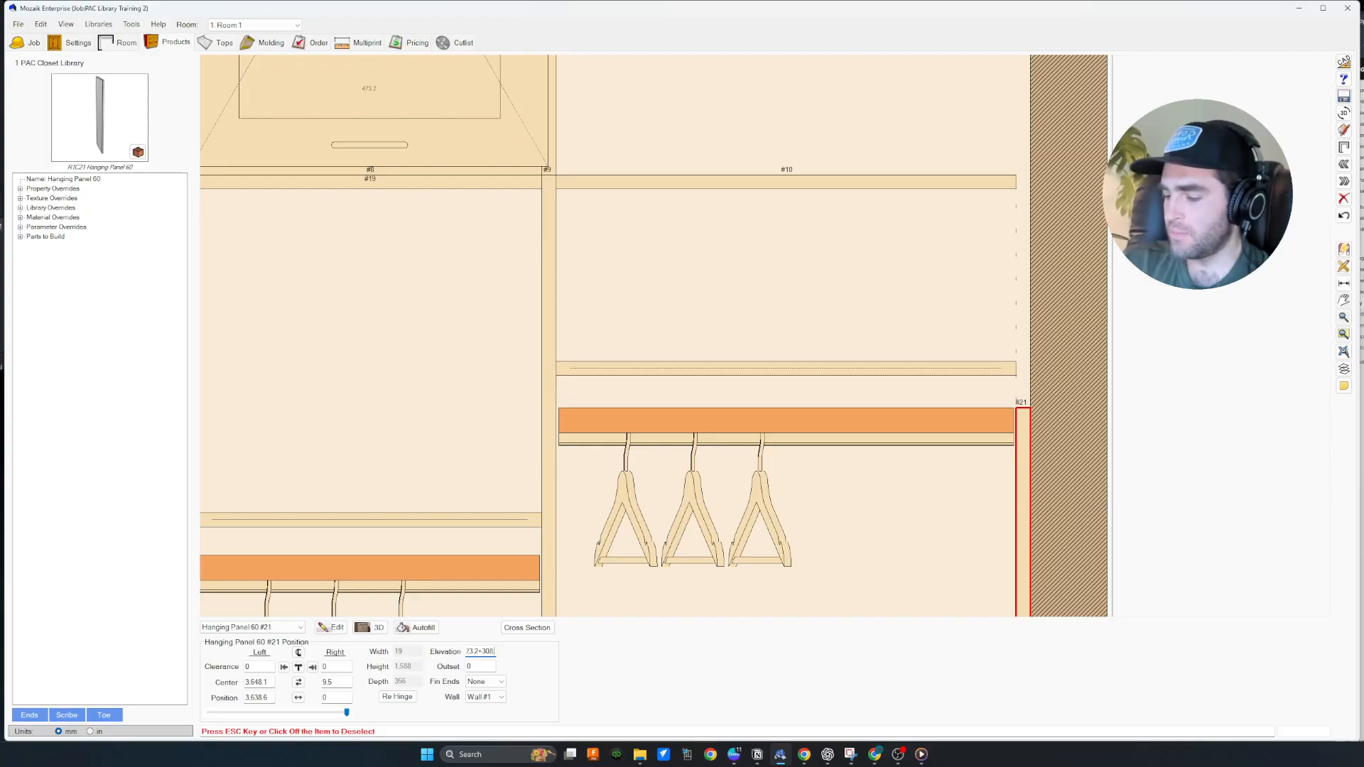
pyautogui.write('.8')
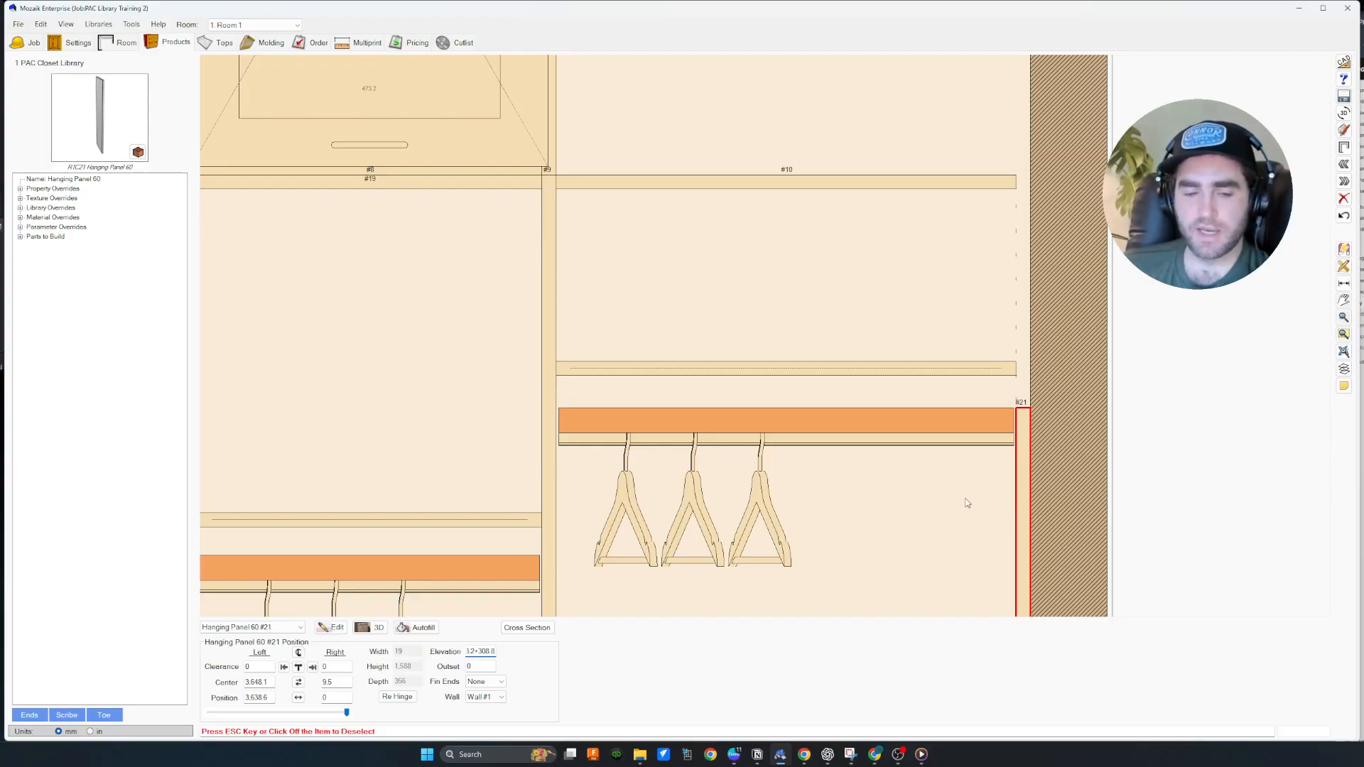
pyautogui.press('Return')
# Examine how the raised hanging panel lines up with the double hang section's top and the rest of the wall 1 elevation.
pyautogui.scroll(1, 1012, 128)
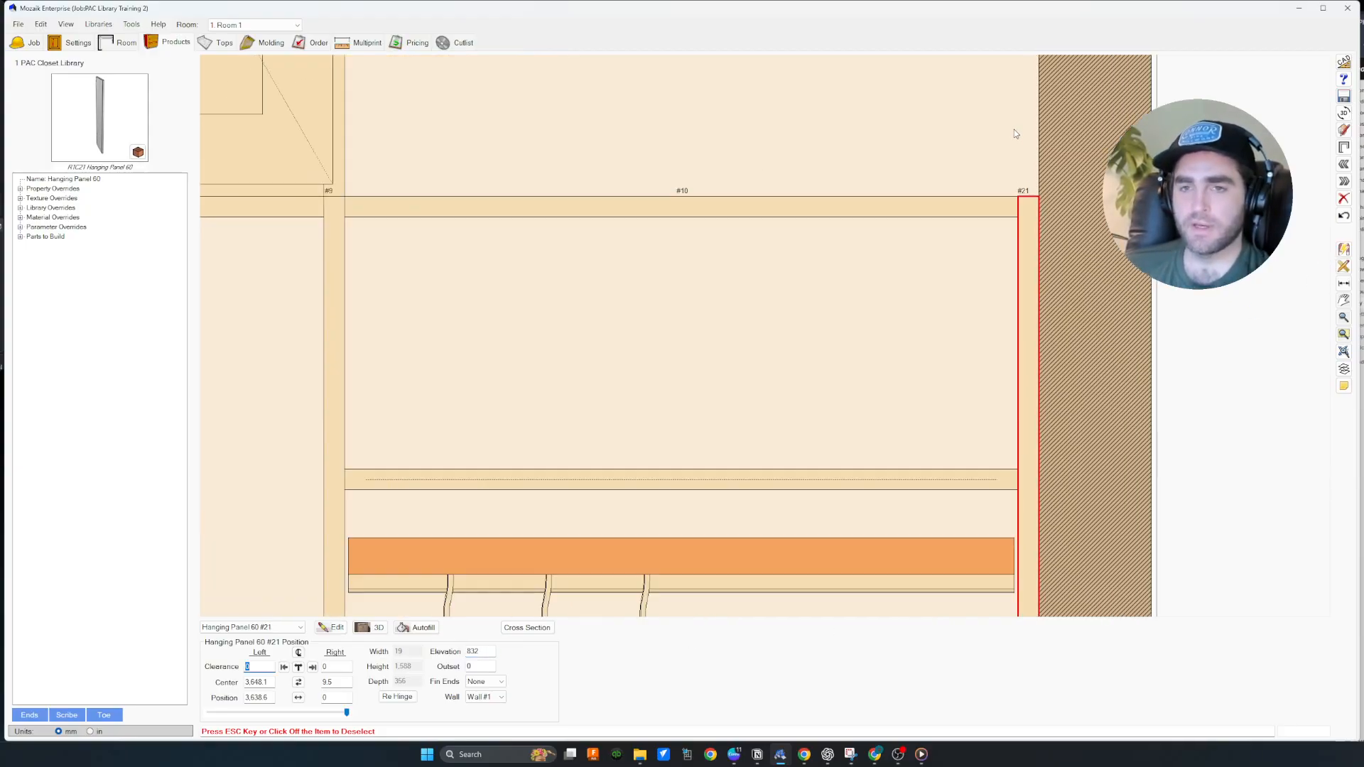
pyautogui.scroll(5, 1021, 213)
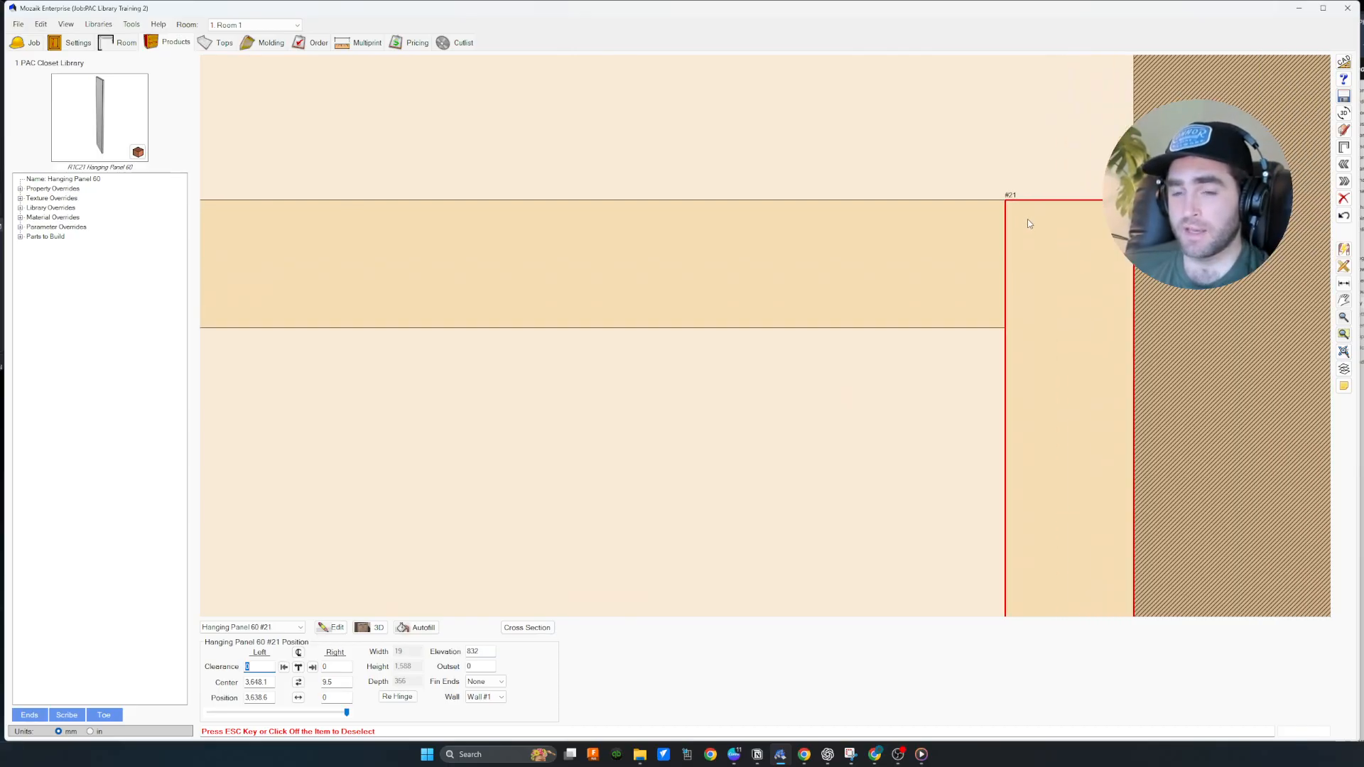
pyautogui.scroll(1, 1027, 219)
pyautogui.scroll(-1, 1027, 218)
pyautogui.scroll(1, 1026, 218)
pyautogui.scroll(-1, 1027, 219)
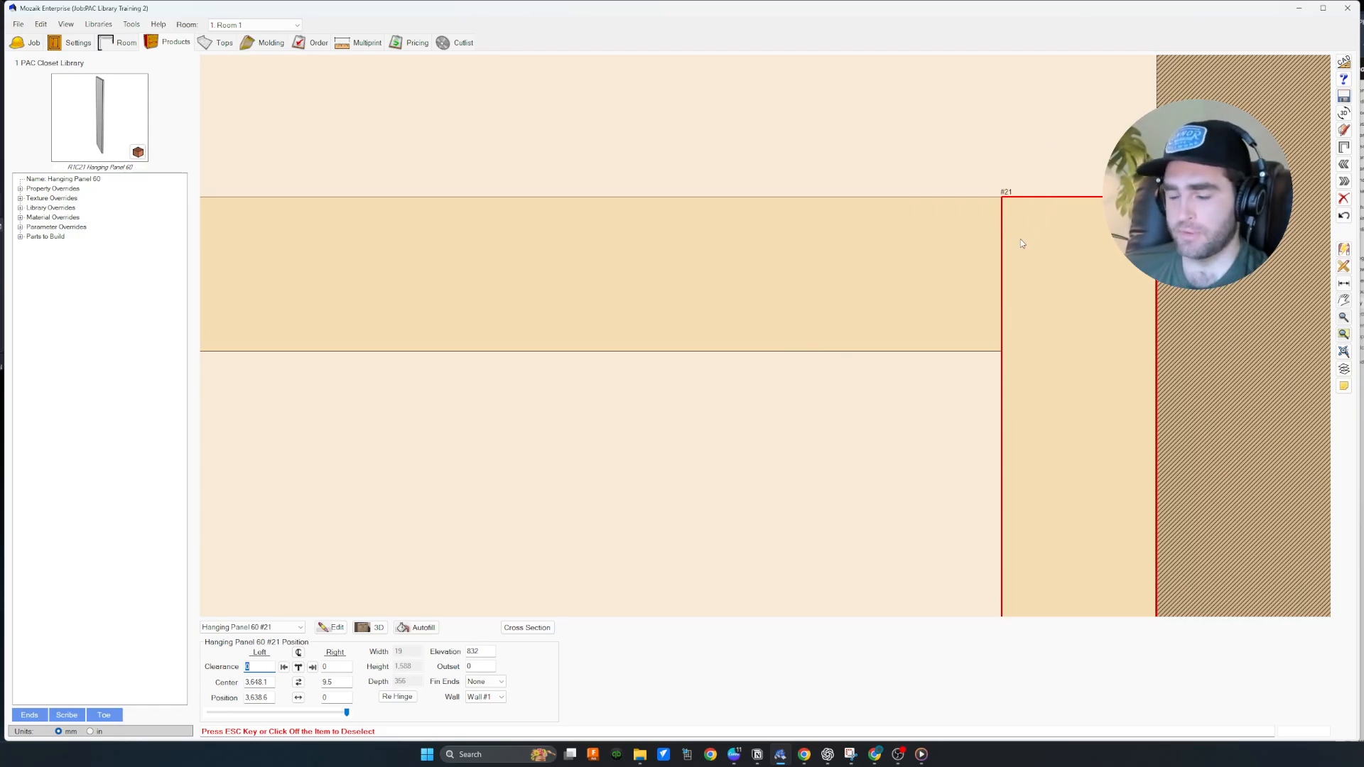
pyautogui.scroll(-3, 1023, 245)
pyautogui.scroll(-2, 1053, 261)
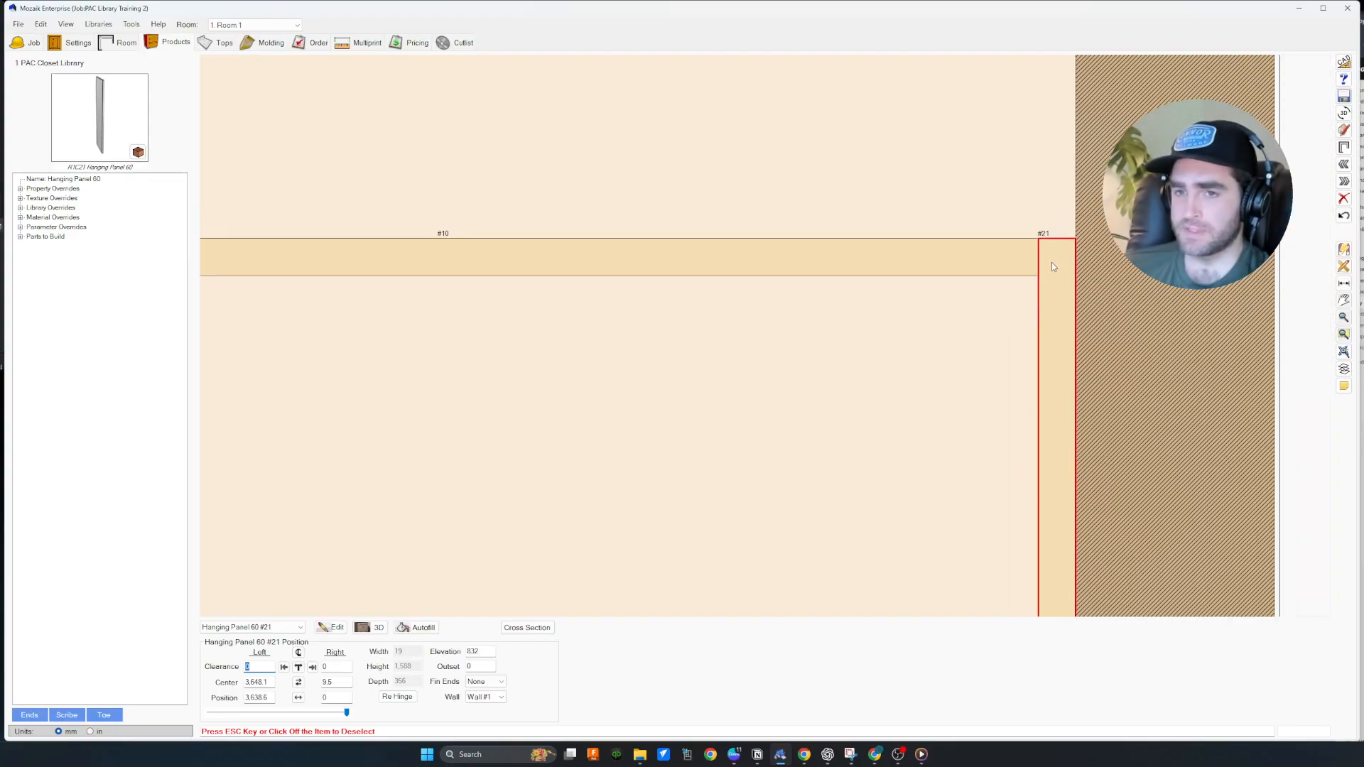
pyautogui.scroll(-3, 1260, 295)
pyautogui.scroll(-5, 1233, 352)
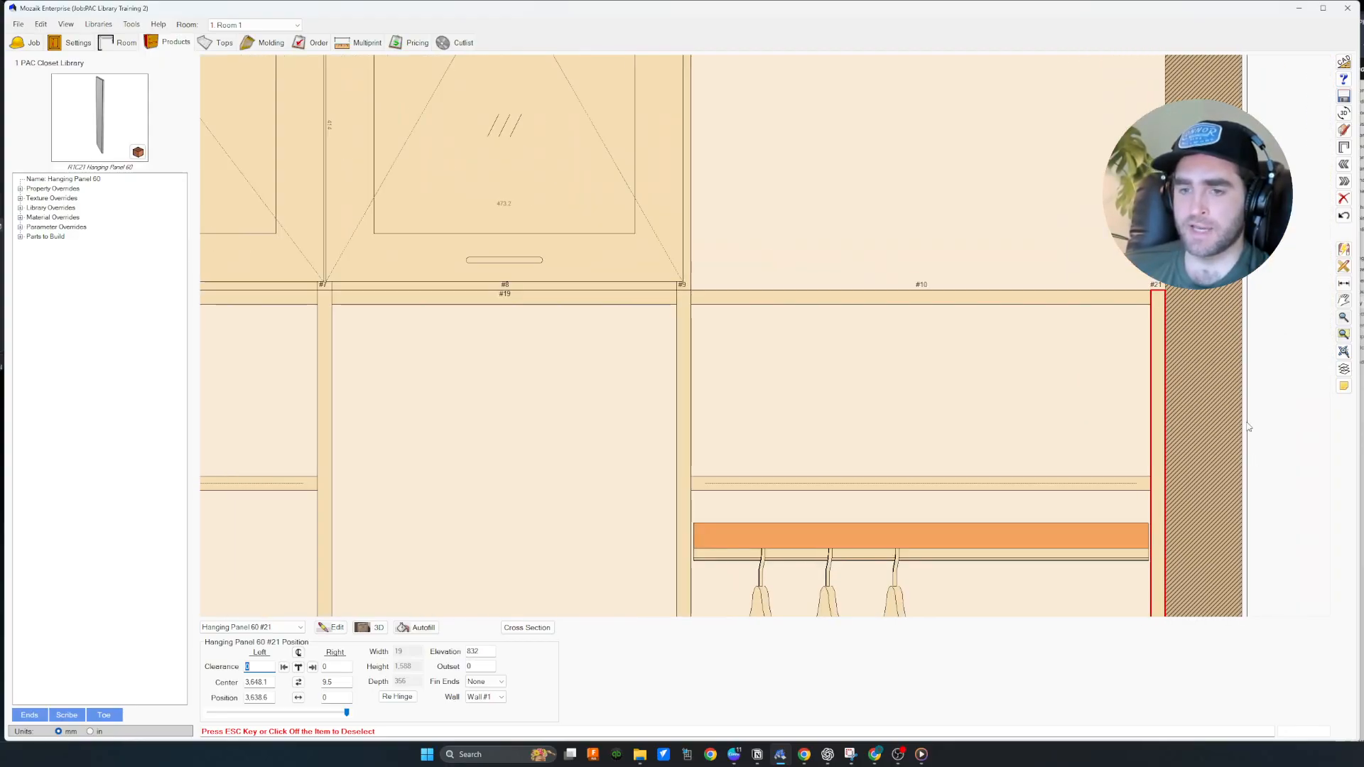
pyautogui.scroll(-3, 1065, 320)
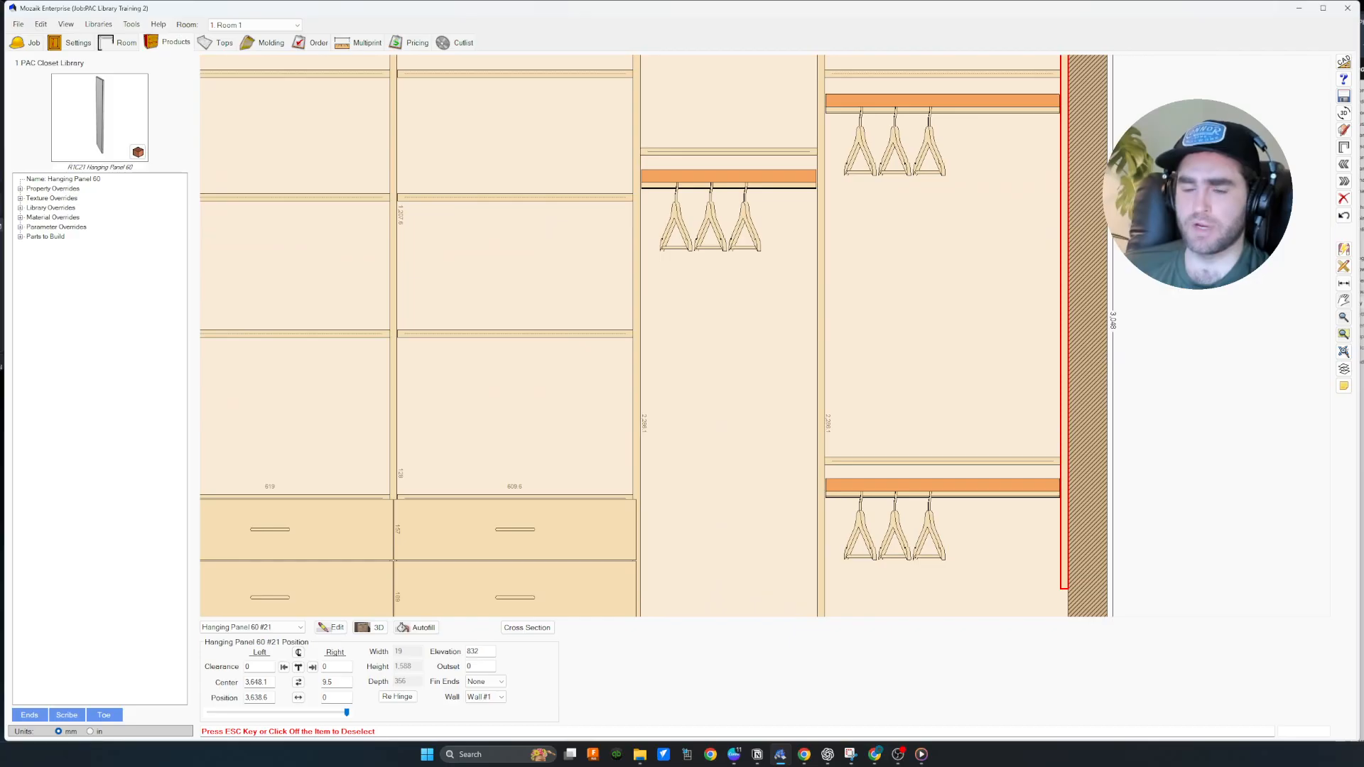
pyautogui.moveTo(1172, 163); pyautogui.dragTo(1113, 181, button='middle')
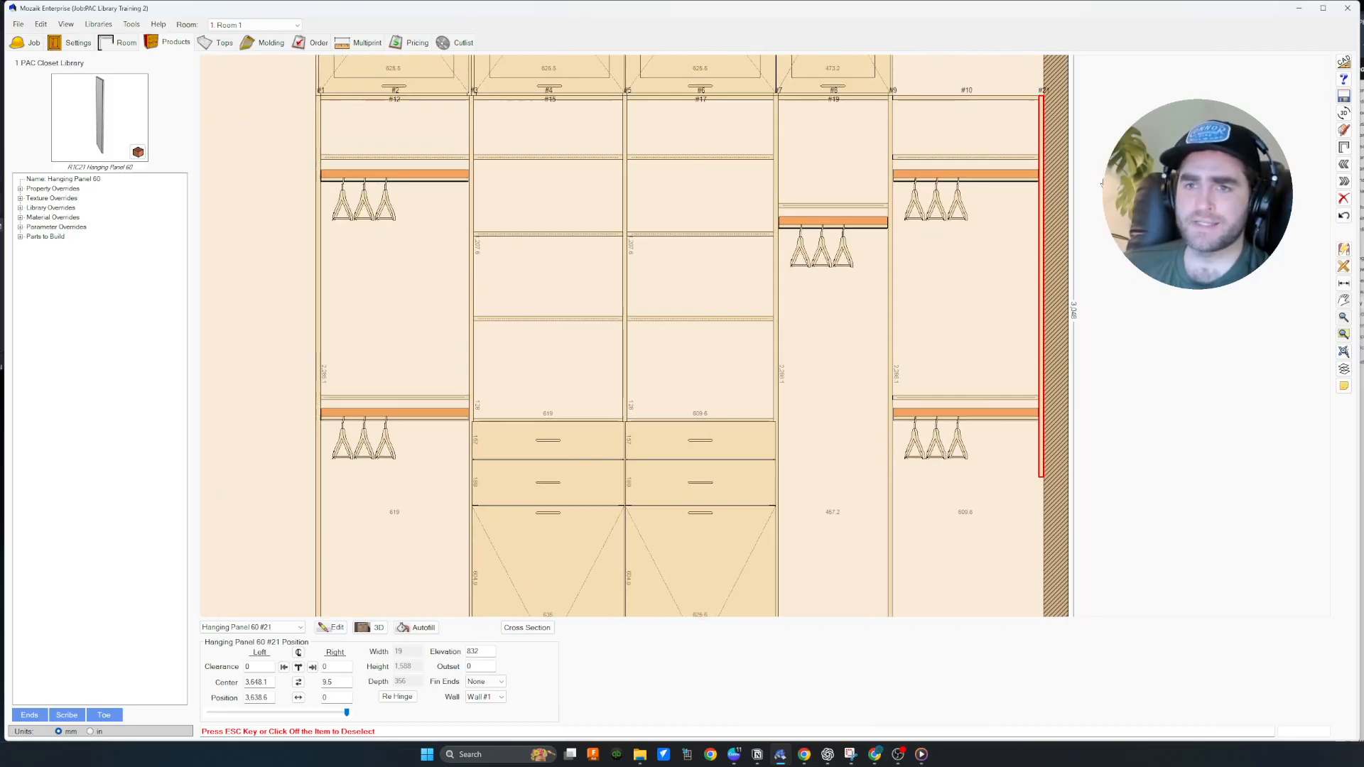
# Review the Hanging Panel 60's size and modular size settings in its product editor, then close the editor.
pyautogui.rightClick(1042, 135)
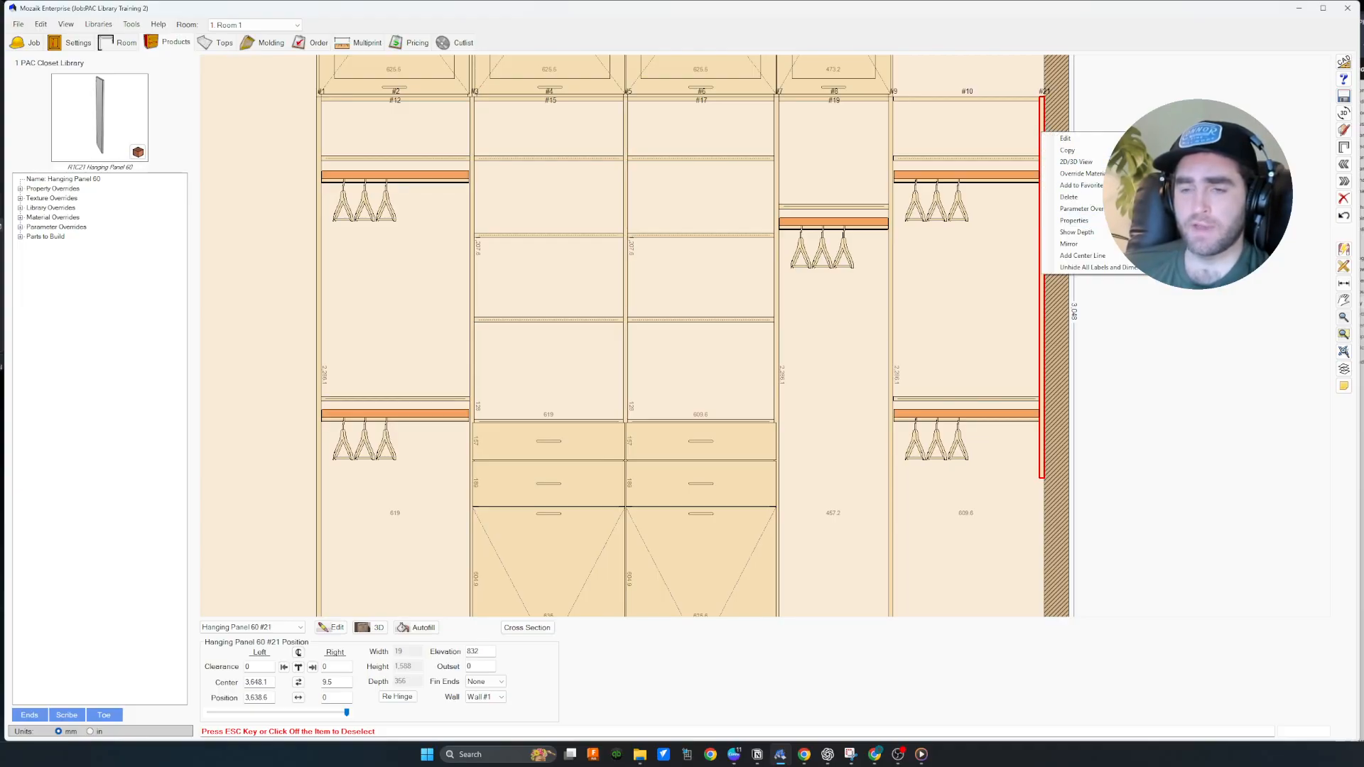
pyautogui.click(1047, 157)
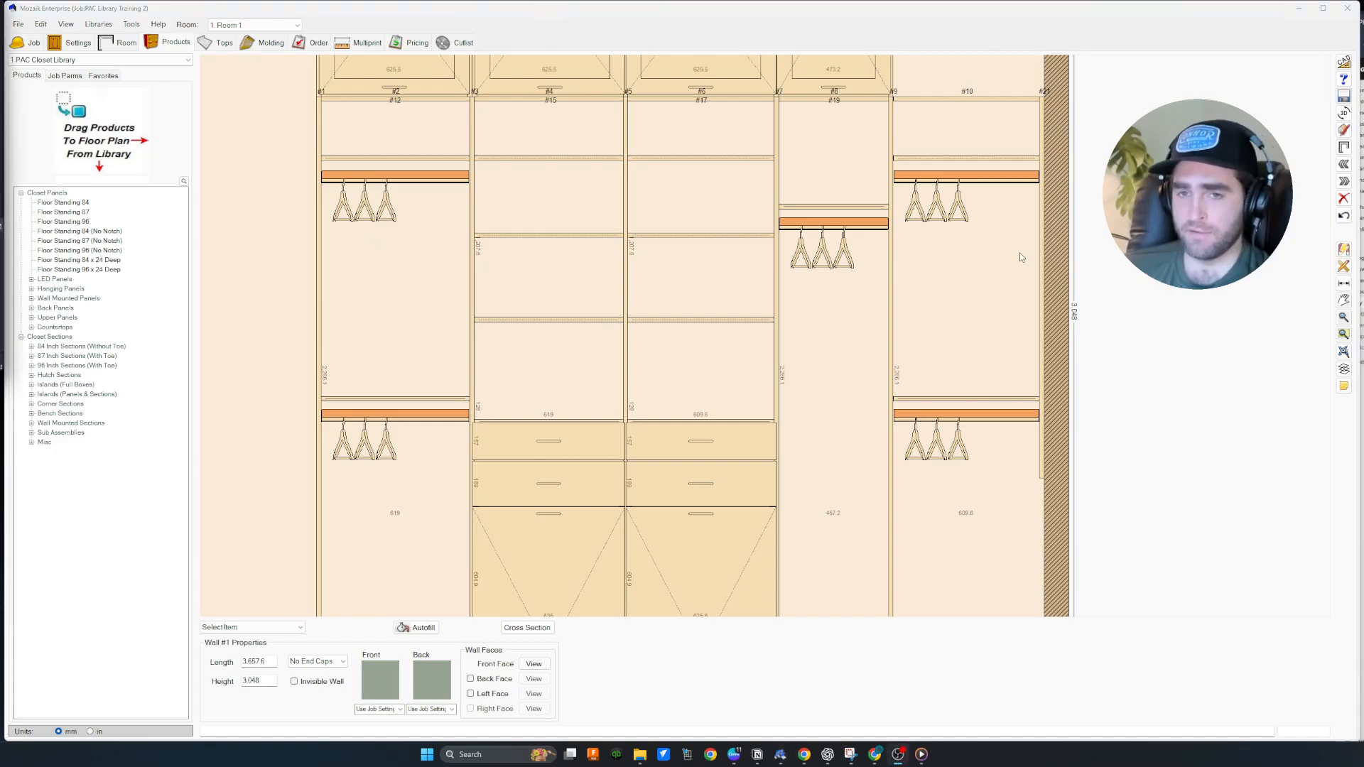
pyautogui.click(1042, 205)
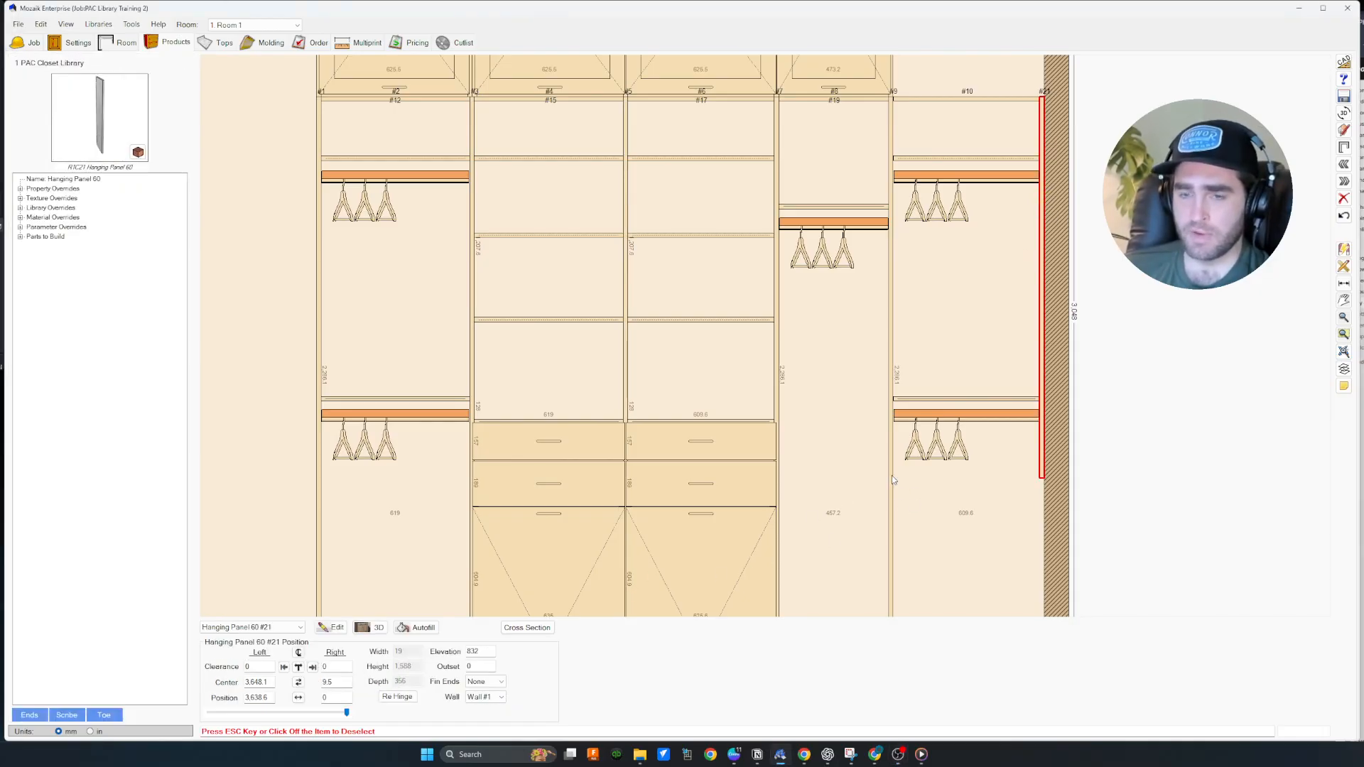
pyautogui.click(332, 627)
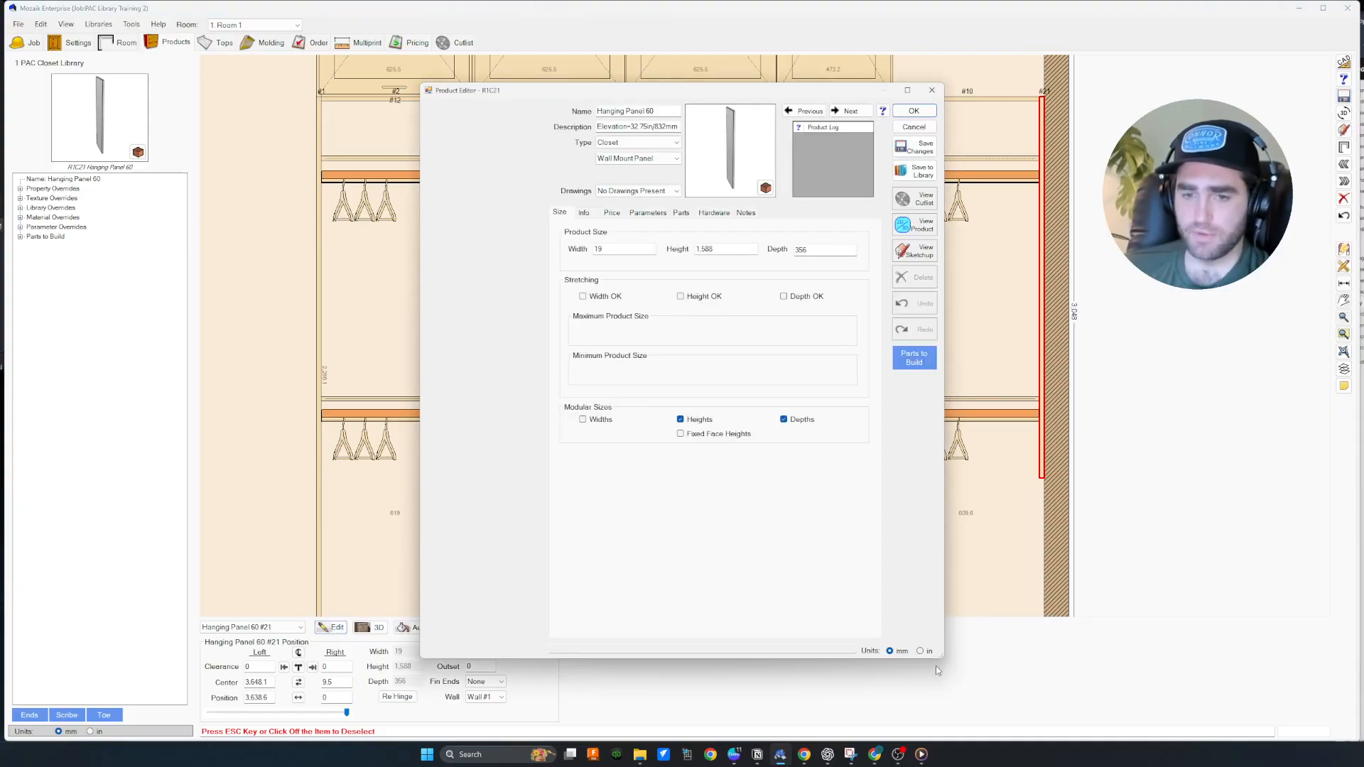
pyautogui.click(913, 111)
# Switch the units back to inches, return to the floor plan and select the 96 Double Hang section in the corner of wall 1.
pyautogui.click(90, 731)
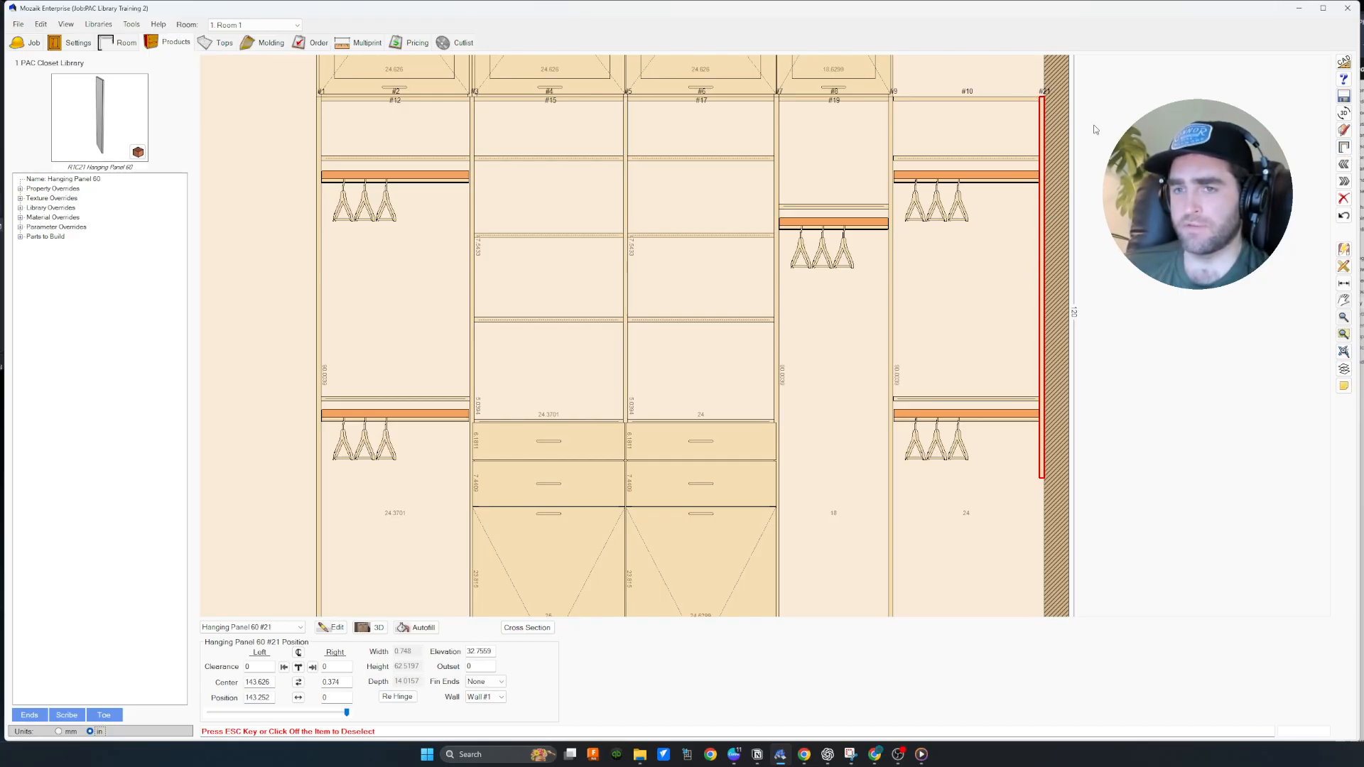
pyautogui.click(1343, 147)
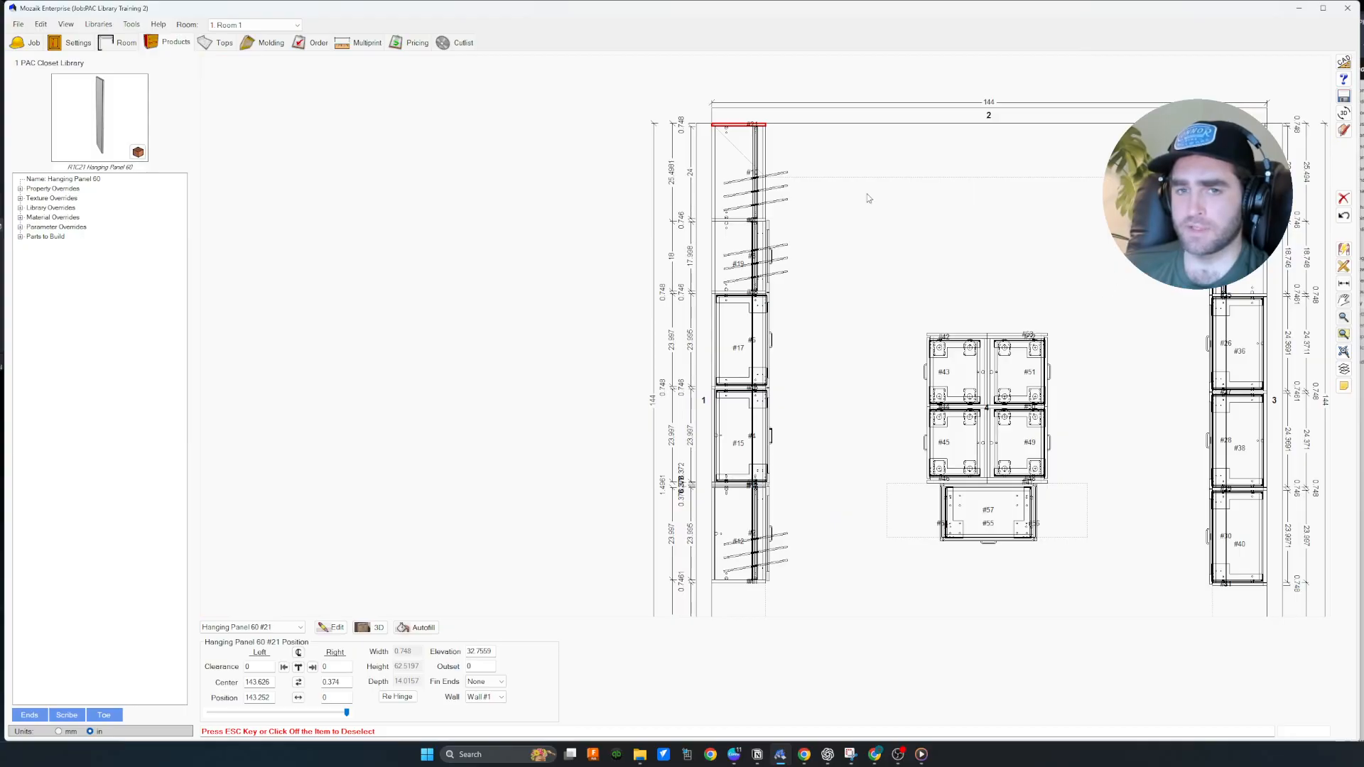
pyautogui.scroll(4, 739, 116)
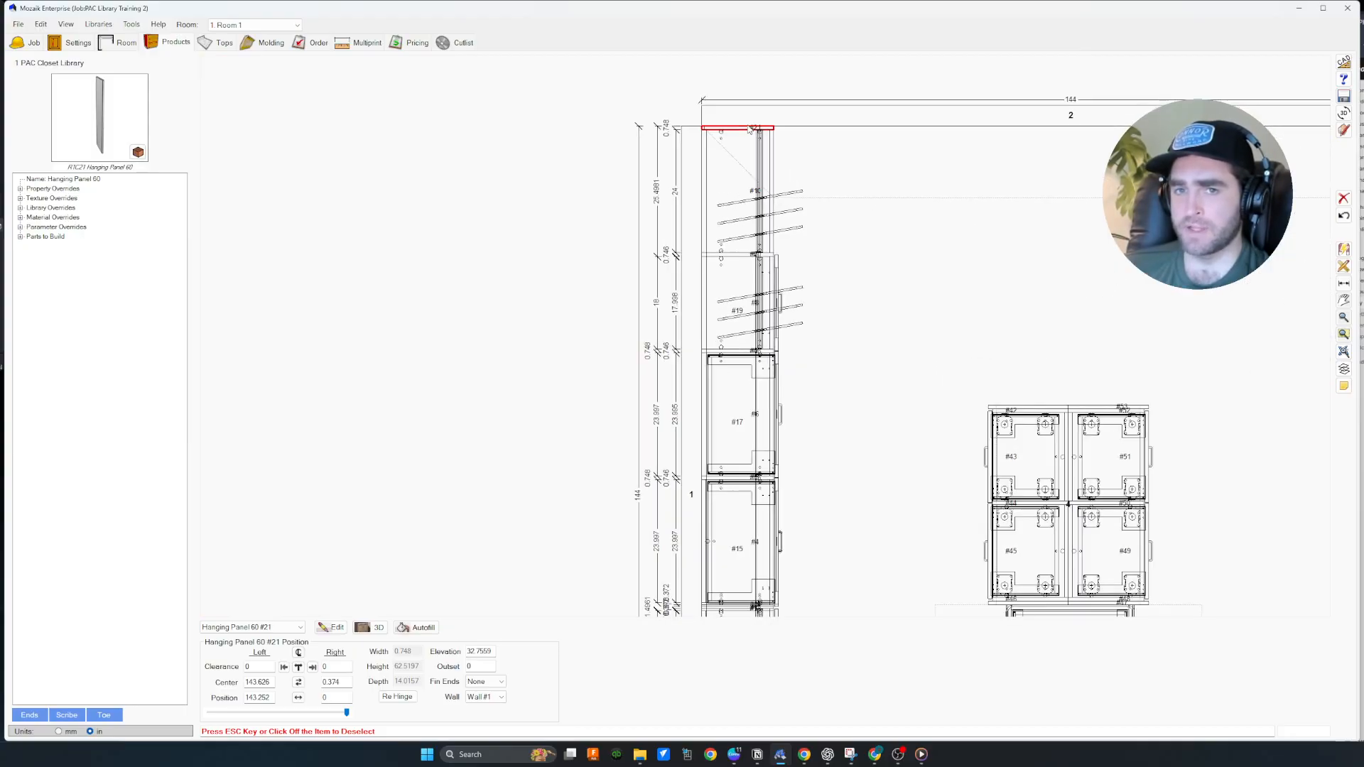
pyautogui.scroll(2, 751, 131)
pyautogui.click(751, 162)
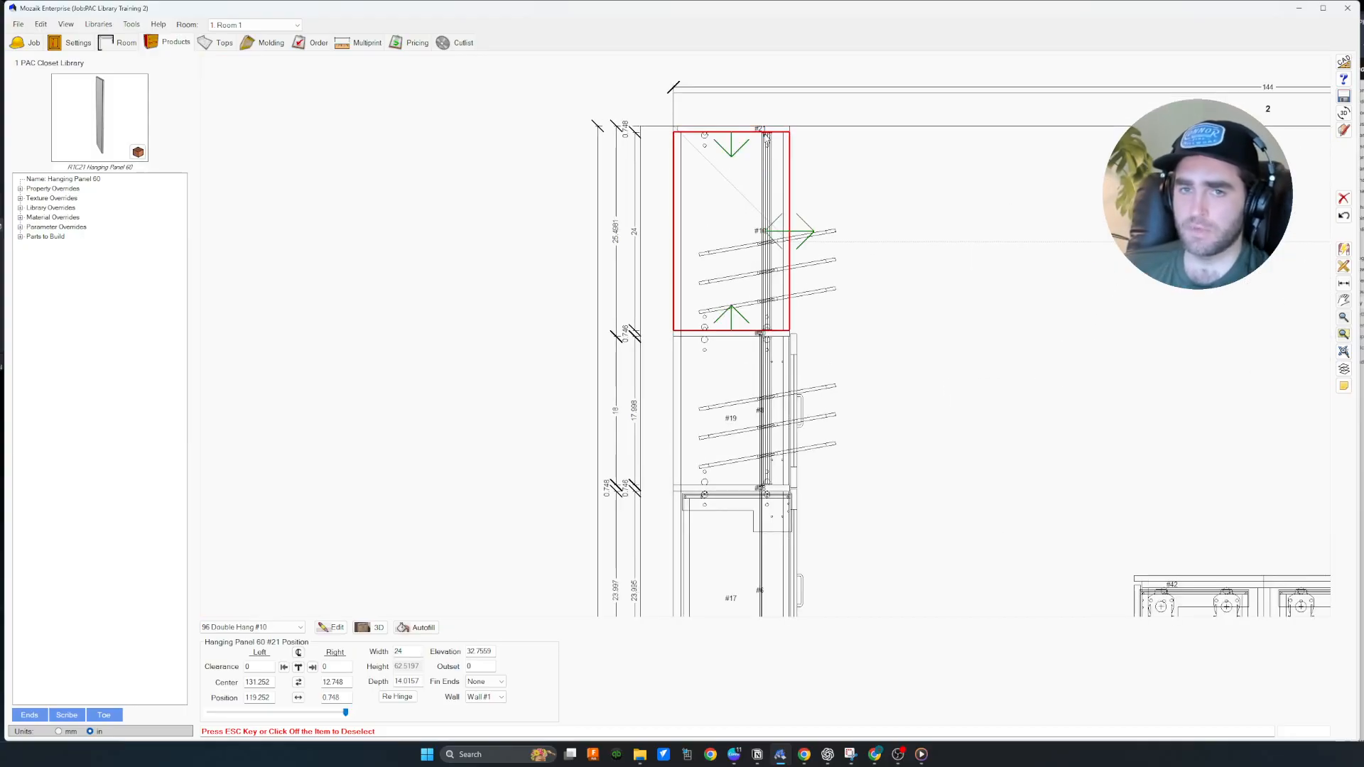